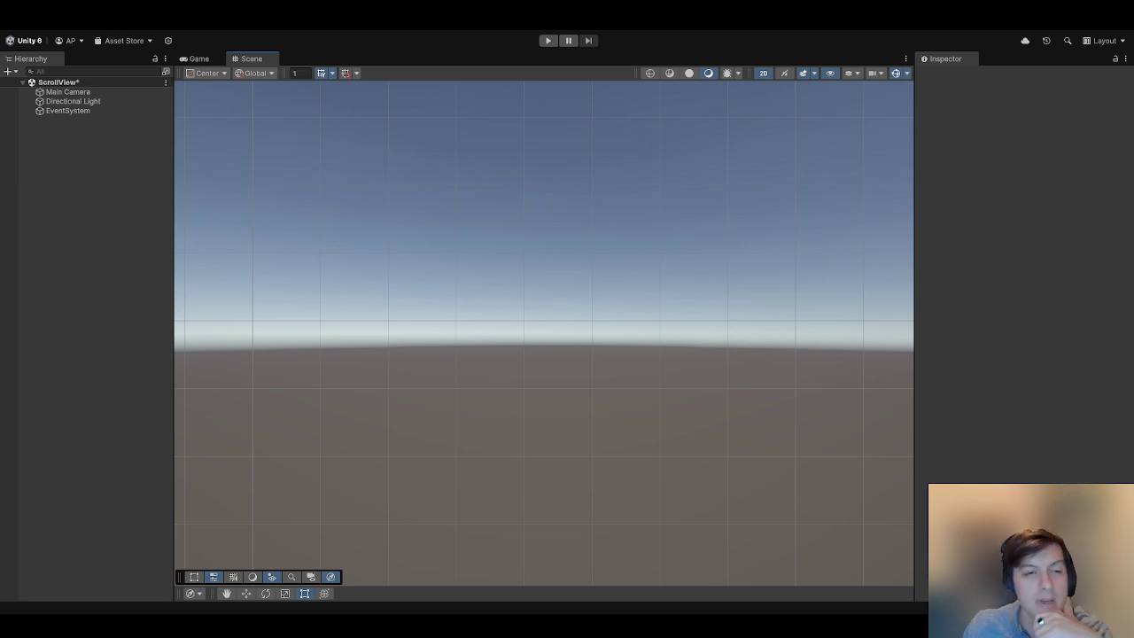
- Create a UI Canvas in the scene and add an Image as its child
click(100, 157)
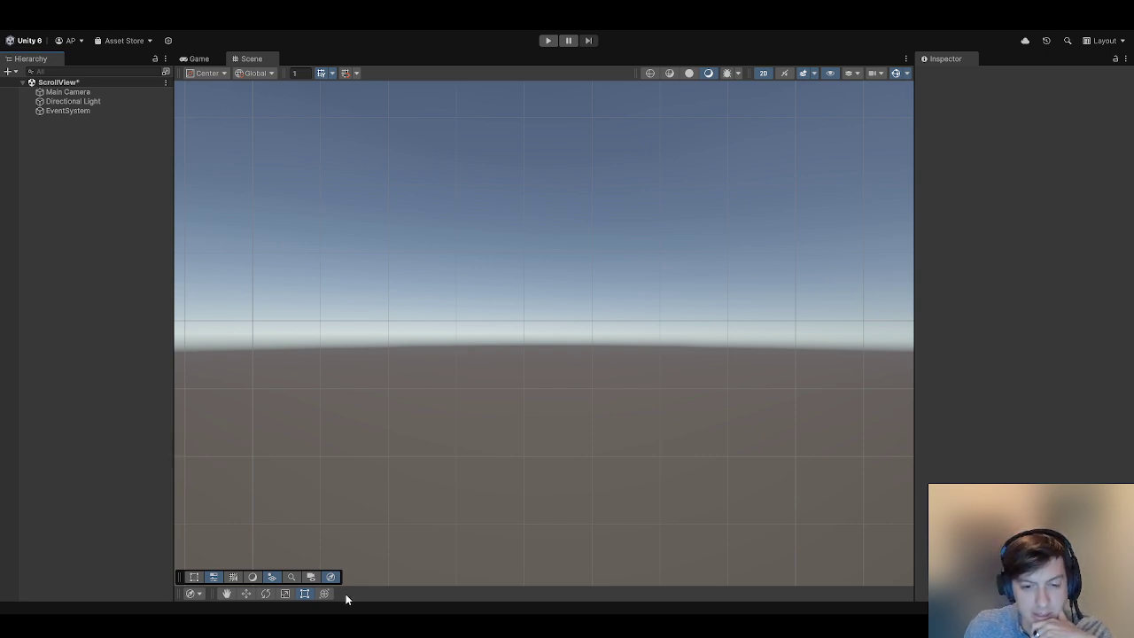
click(54, 121)
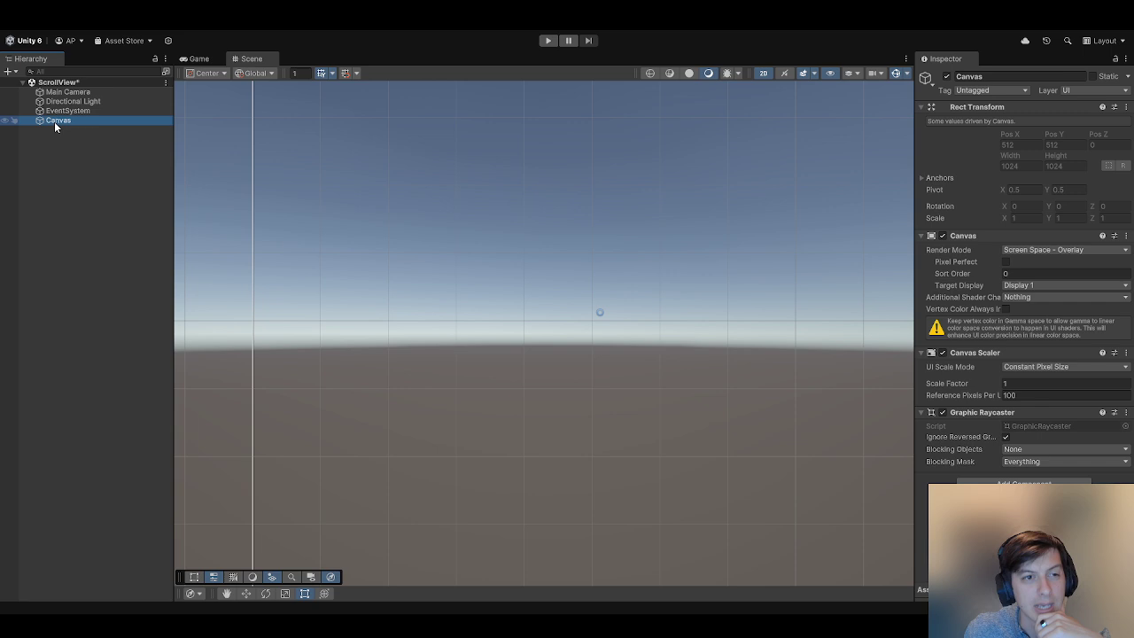
key(Return)
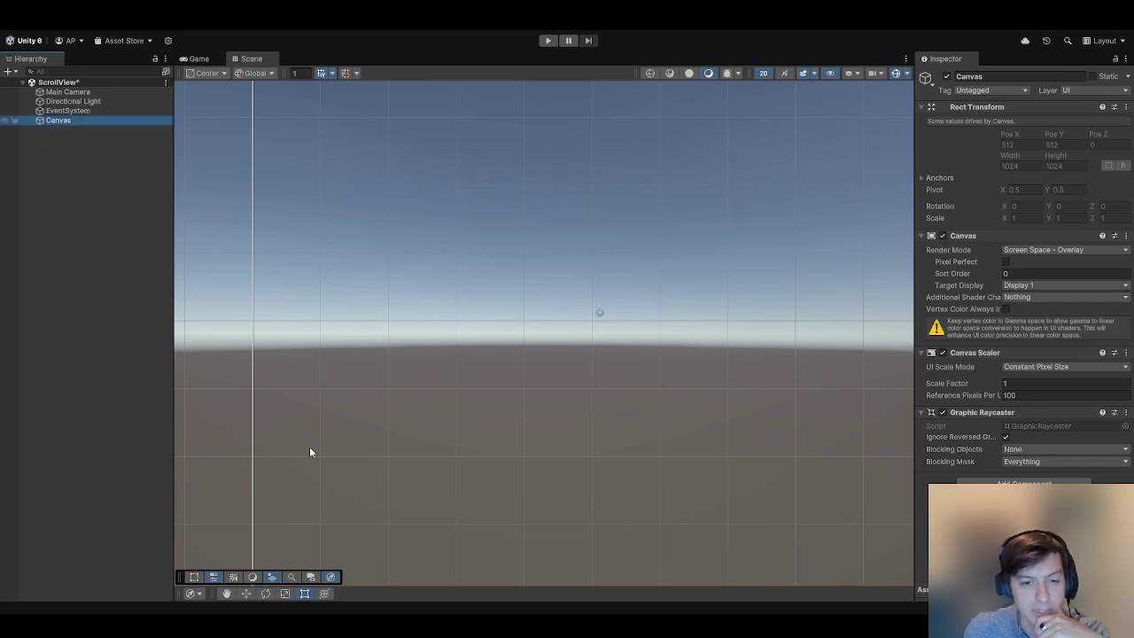
- Stretch the Image across the whole Canvas with Left, Top, Right and Bottom offsets of 0, and check it in the Game view
click(945, 142)
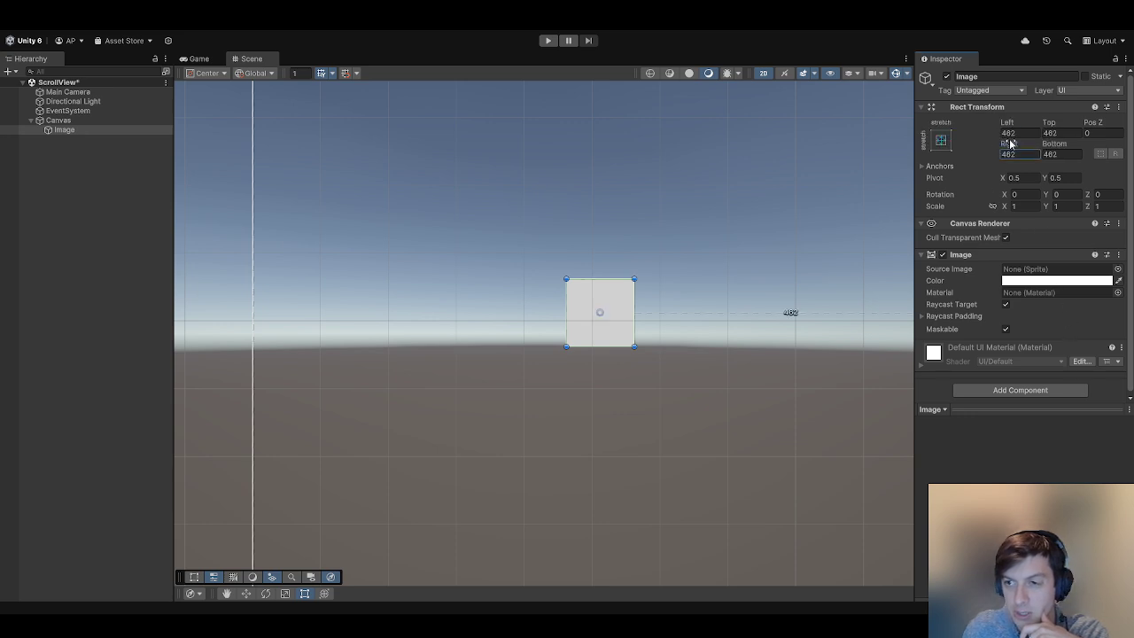
text(0)
key(Tab)
text(0)
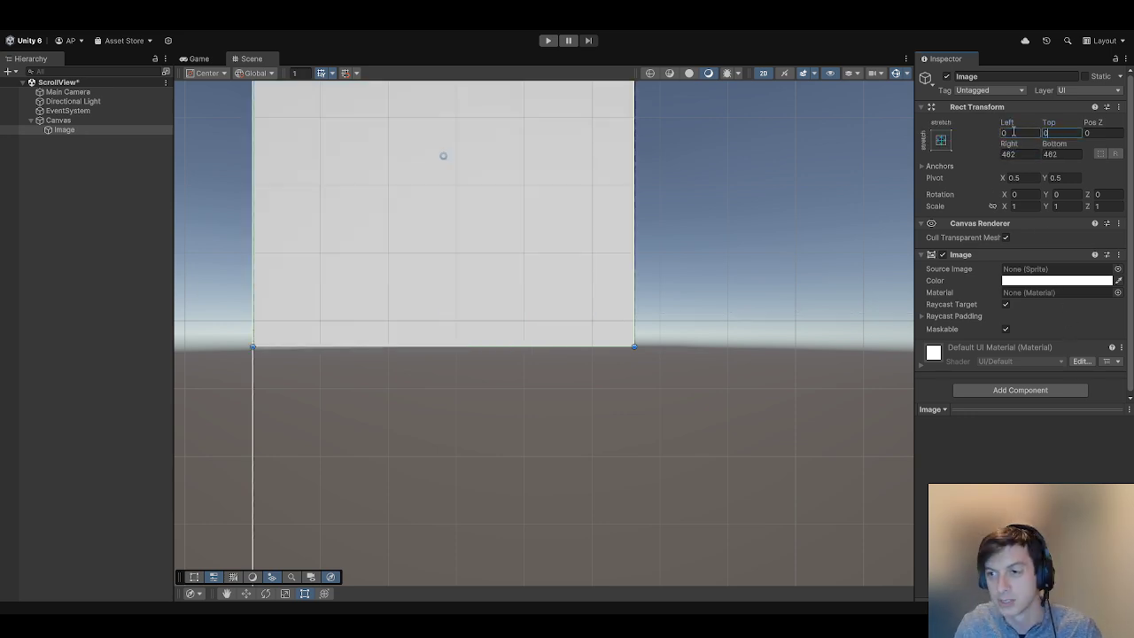
key(Tab)
key(Tab)
text(0)
key(Tab)
text(0)
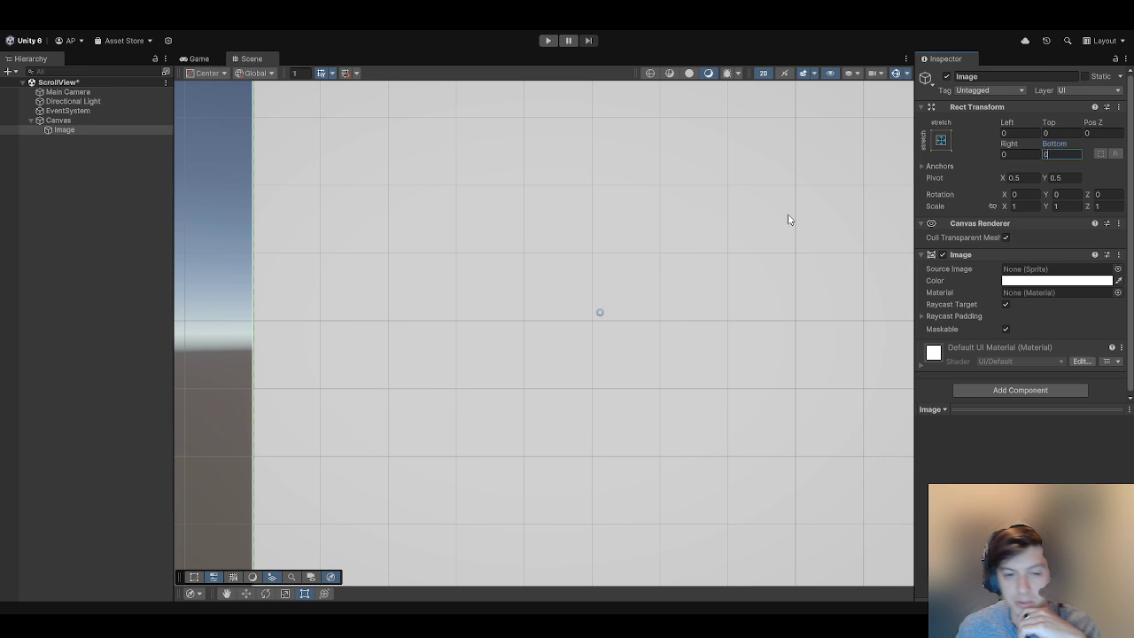
click(198, 59)
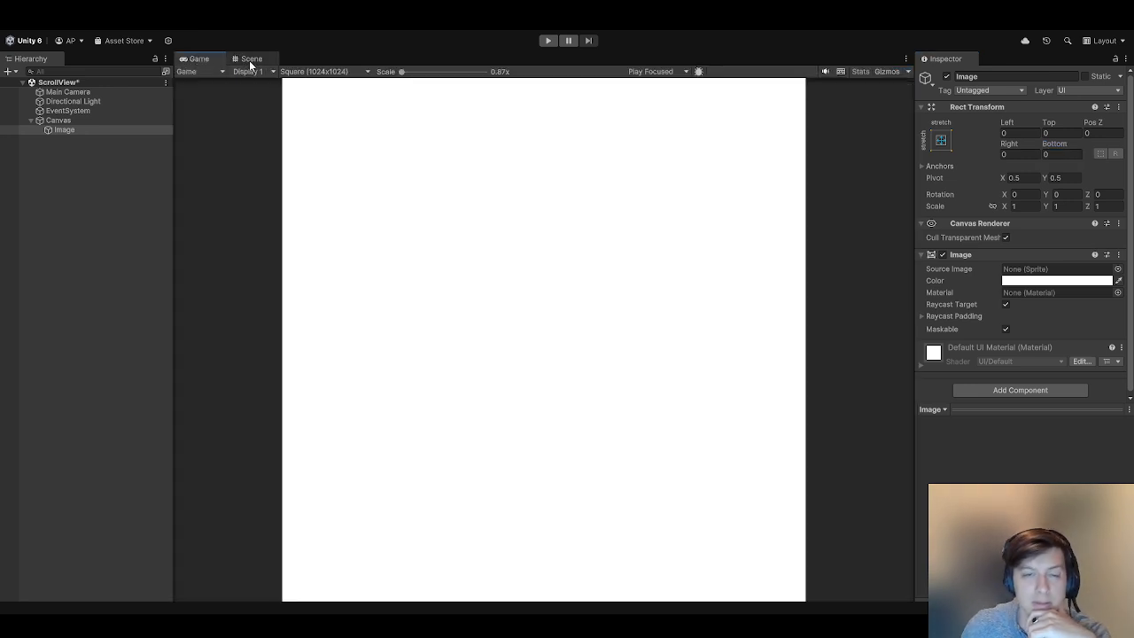
click(249, 58)
- Add a Scroll View as a child of the Image and expand it to show its child objects
click(88, 129)
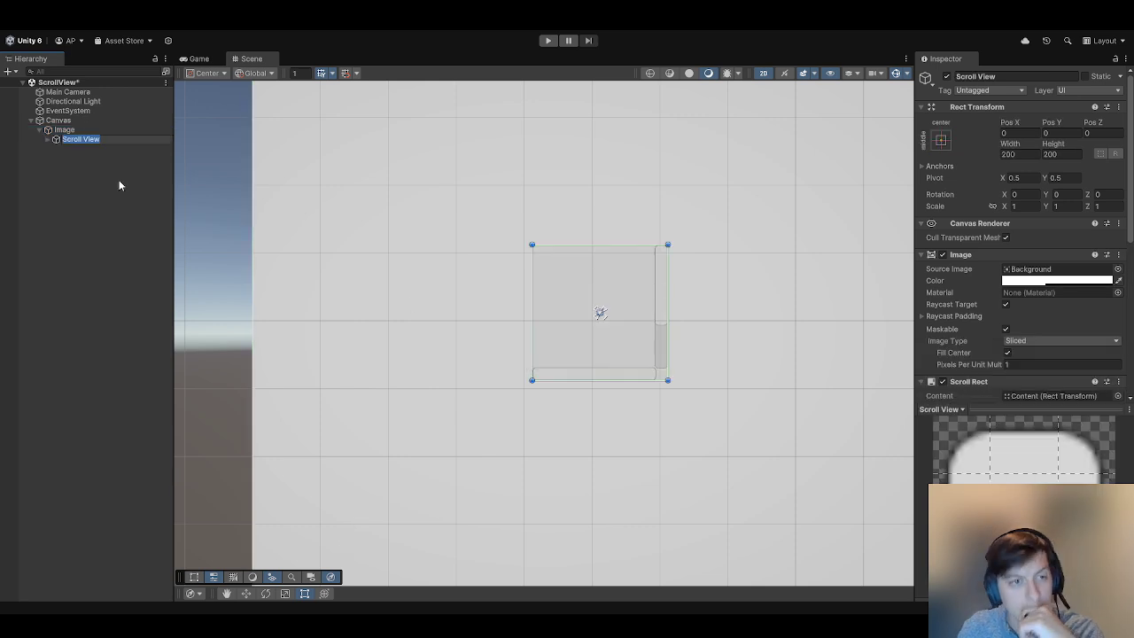
click(48, 139)
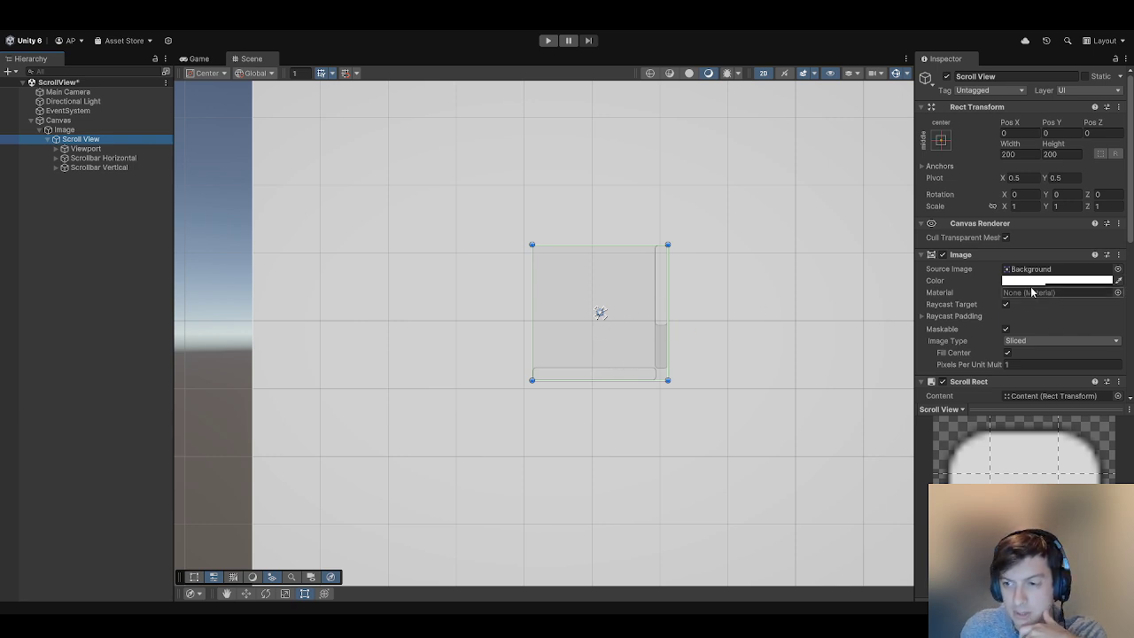
- Examine the Scroll View's Scroll Rect settings, including its content, viewport and scrollbar references, and inspect the Content object
scroll(974, 301, down, 6)
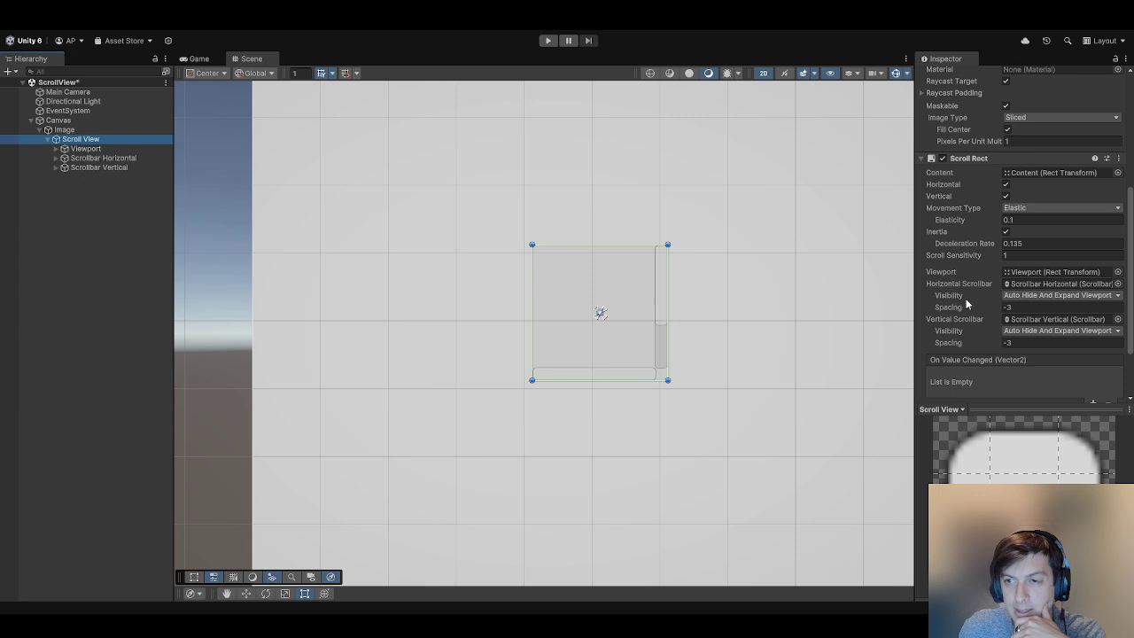
scroll(969, 304, down, 3)
scroll(985, 285, up, 4)
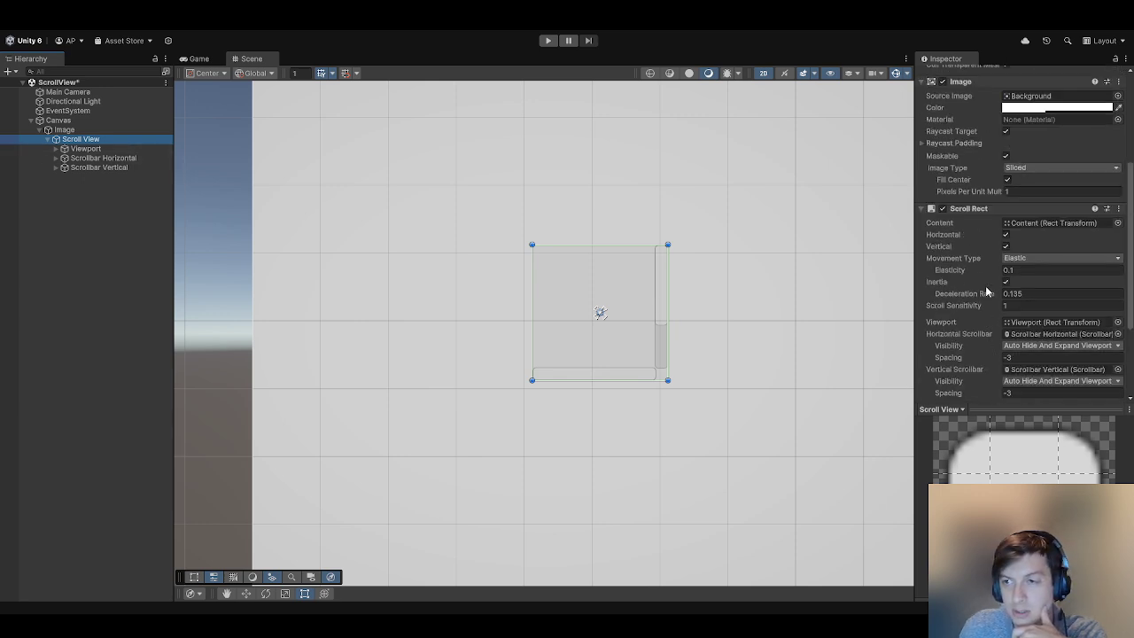
scroll(977, 281, up, 2)
scroll(1017, 261, down, 2)
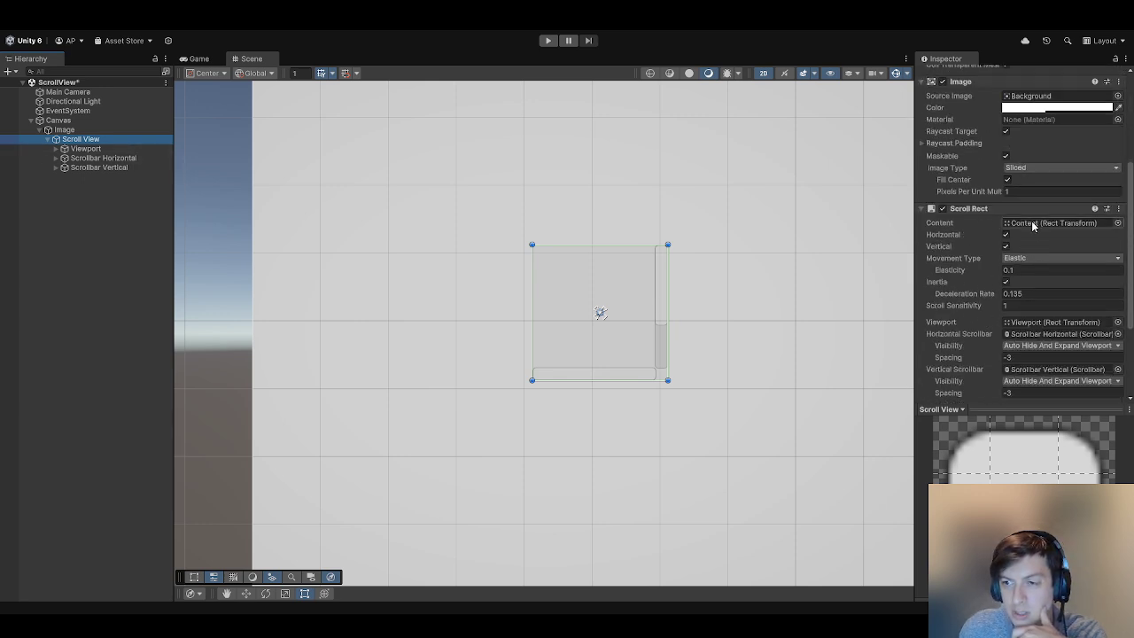
click(1031, 226)
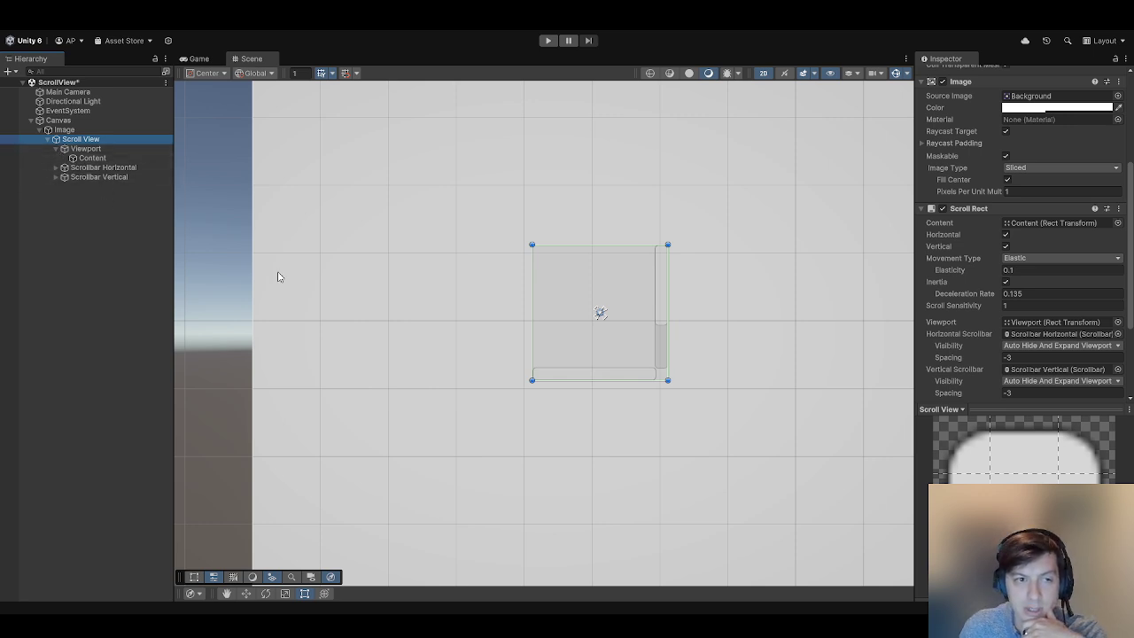
scroll(1019, 293, down, 1)
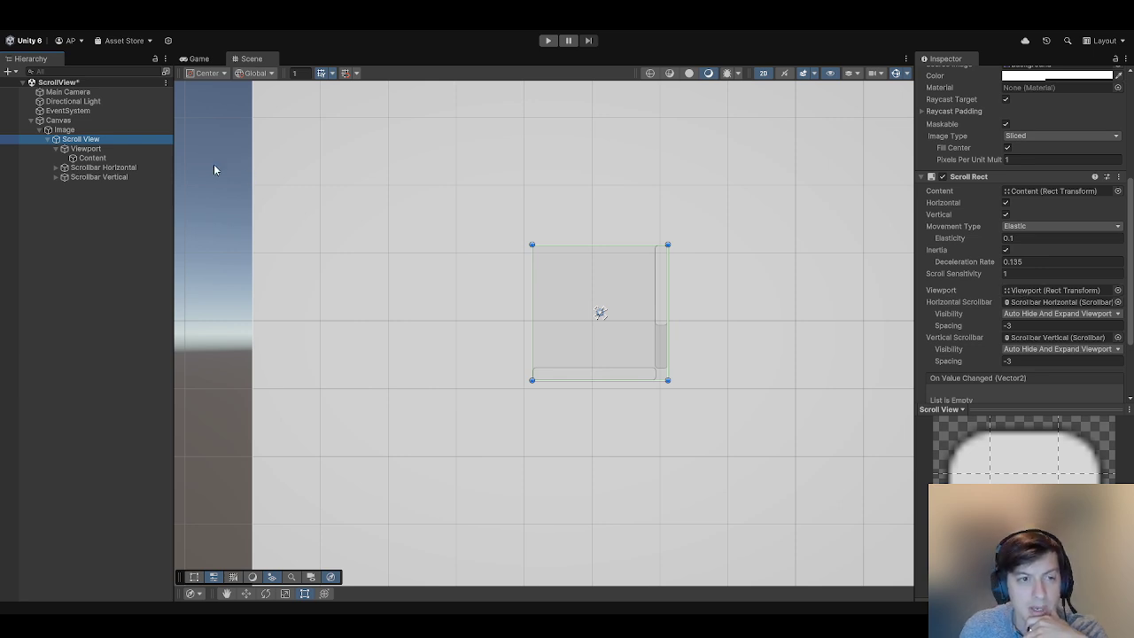
click(108, 158)
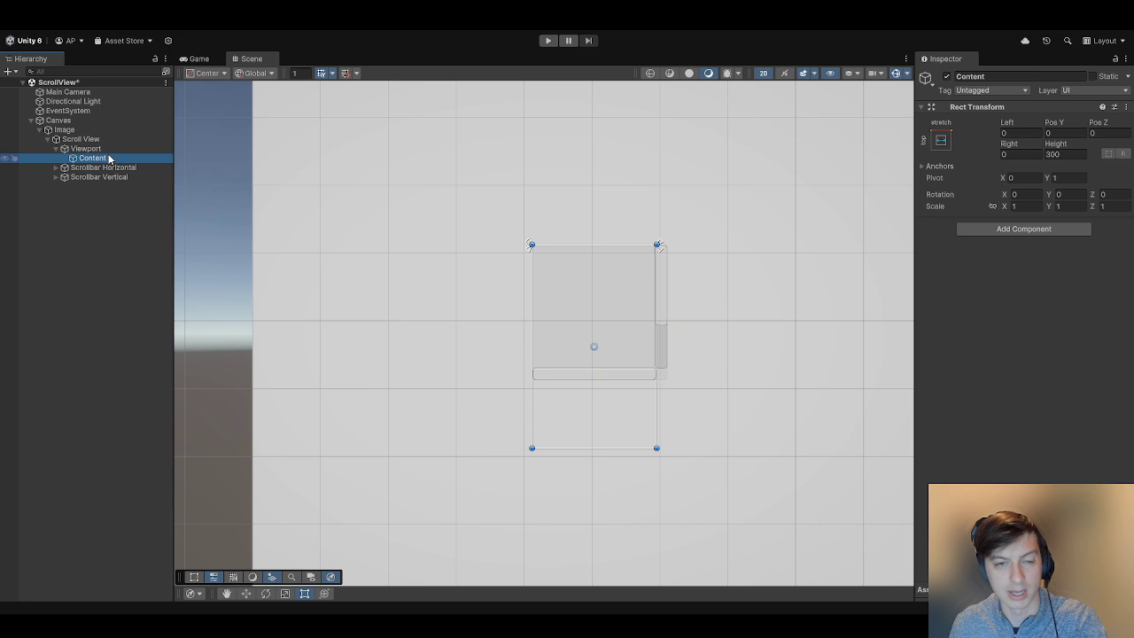
- Run the scene, test scrolling the empty scroll view up and down, and stop playback
click(548, 40)
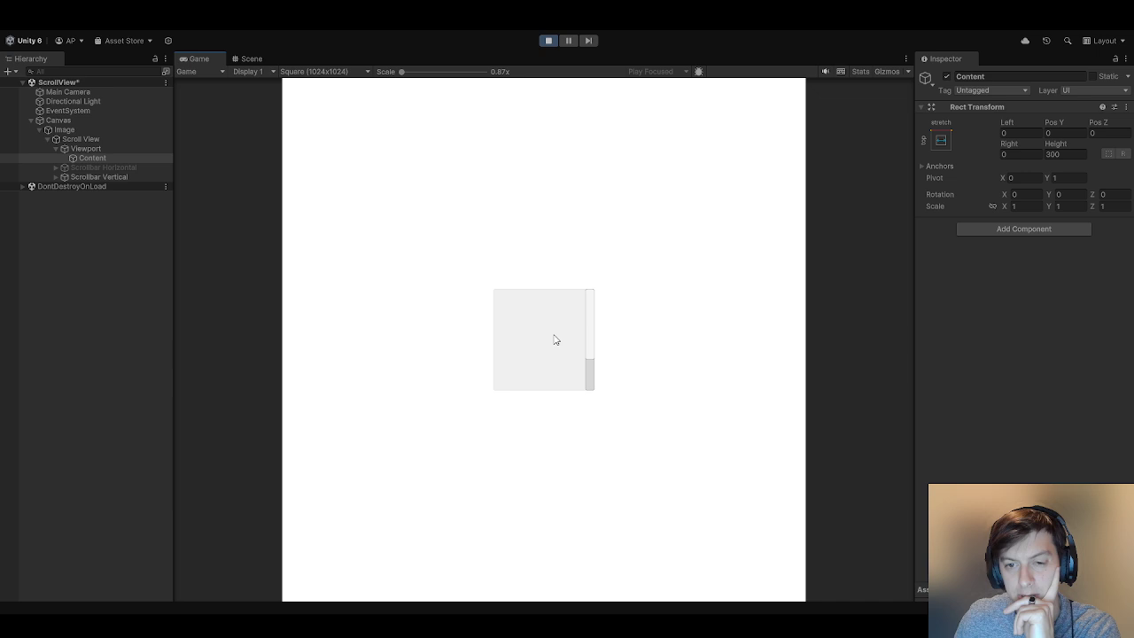
scroll(544, 319, down, 5)
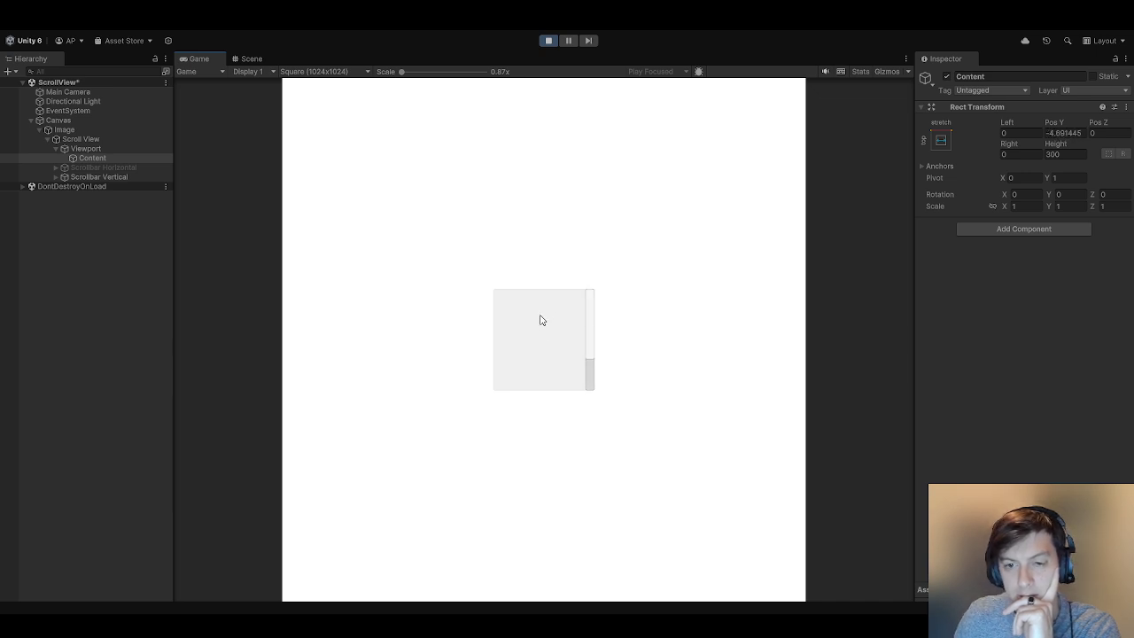
scroll(542, 323, up, 5)
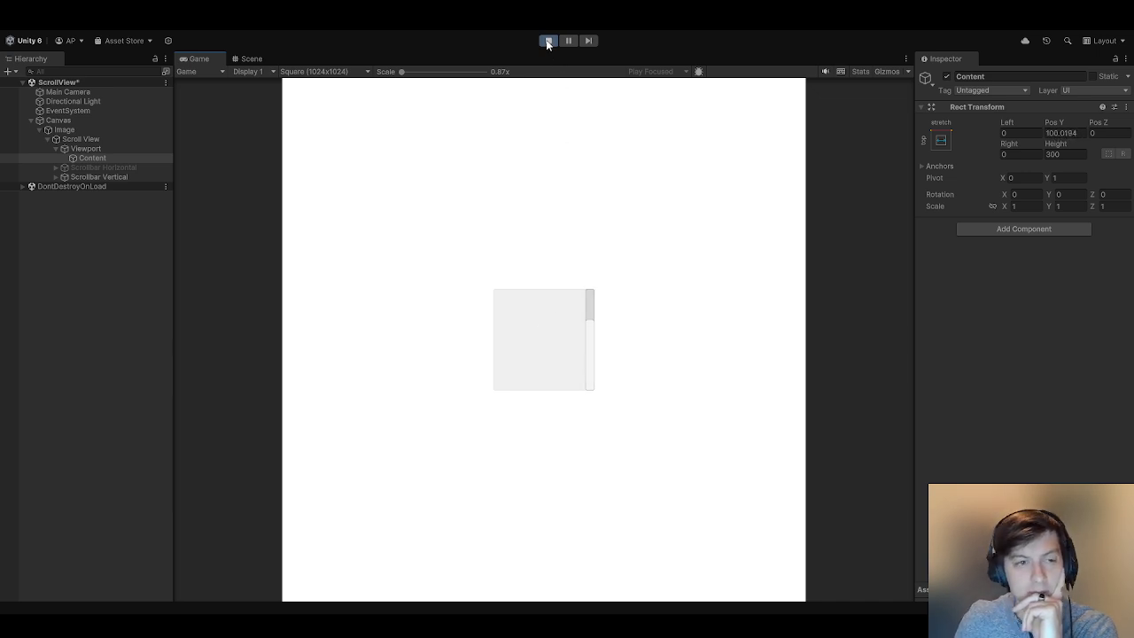
click(548, 41)
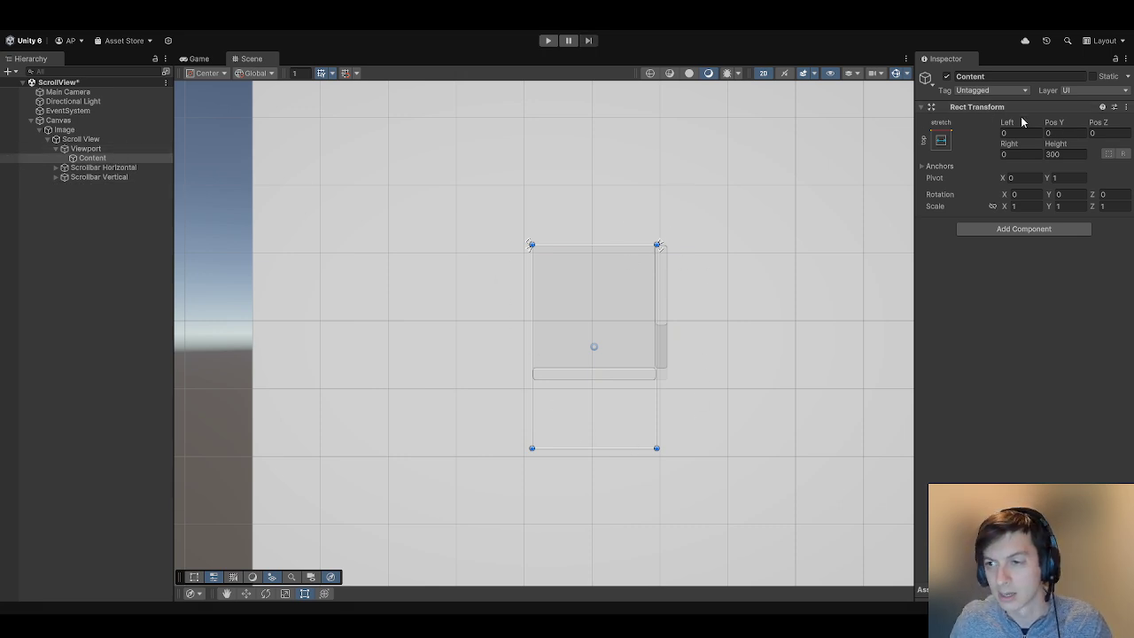
- Try different heights on the Content object and reset its height to 300
drag(1054, 150, 285, 192)
text(300)
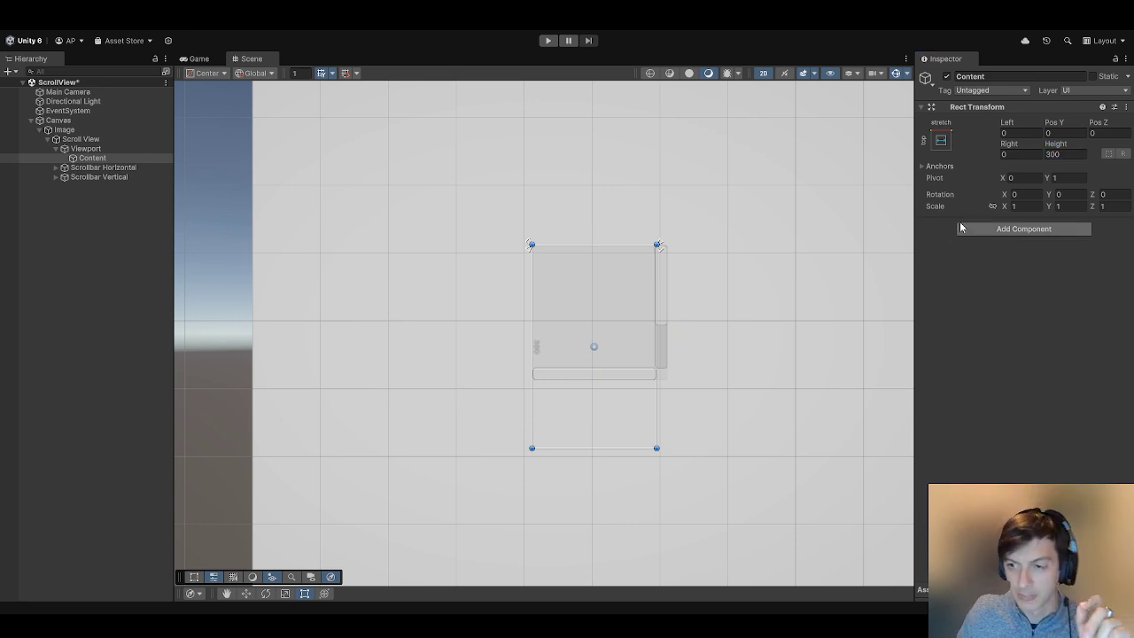
- Add Content Size Fitter and Vertical Layout Group components to Content and set Vertical Fit to Preferred Size
key(Return)
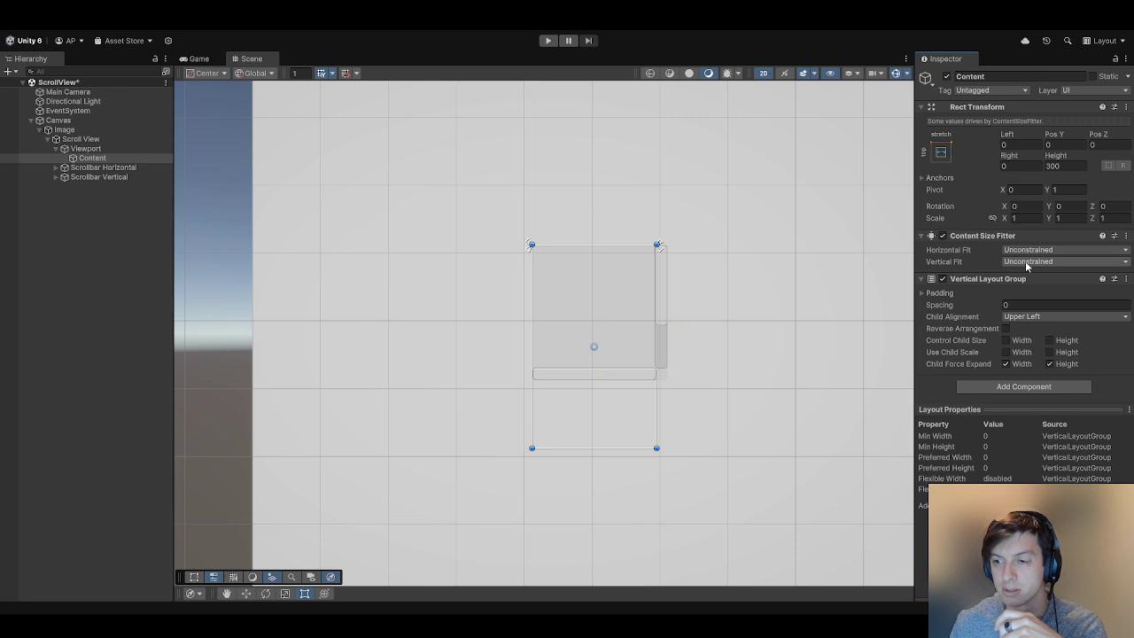
click(1027, 262)
click(1030, 296)
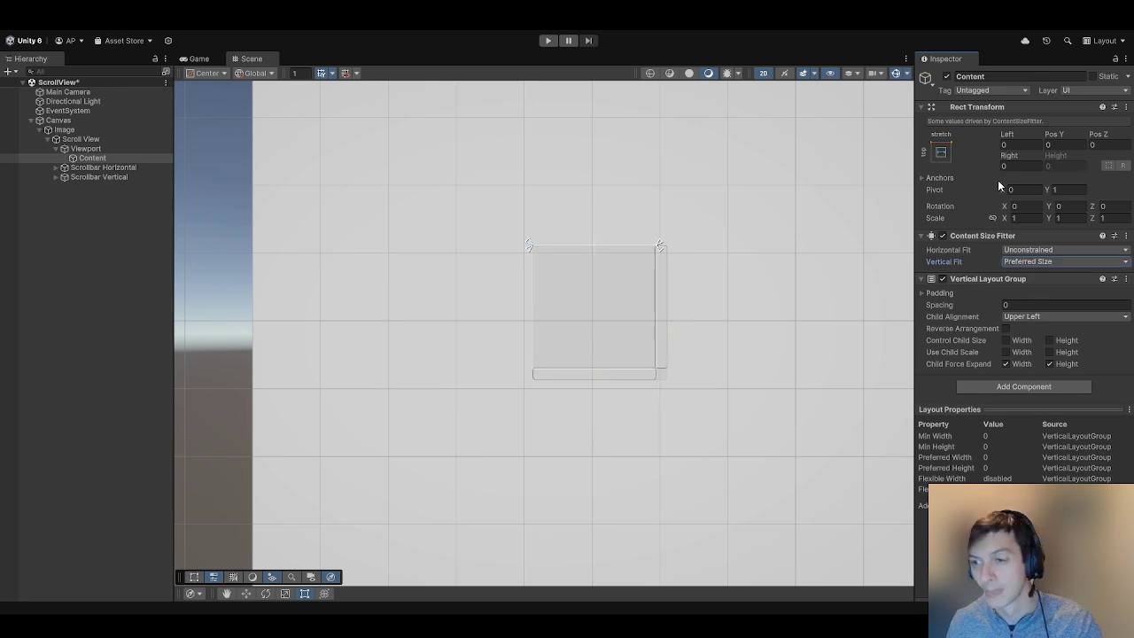
- Add a TextMeshPro text under Content with a black vertex color and the text "Item"
click(114, 157)
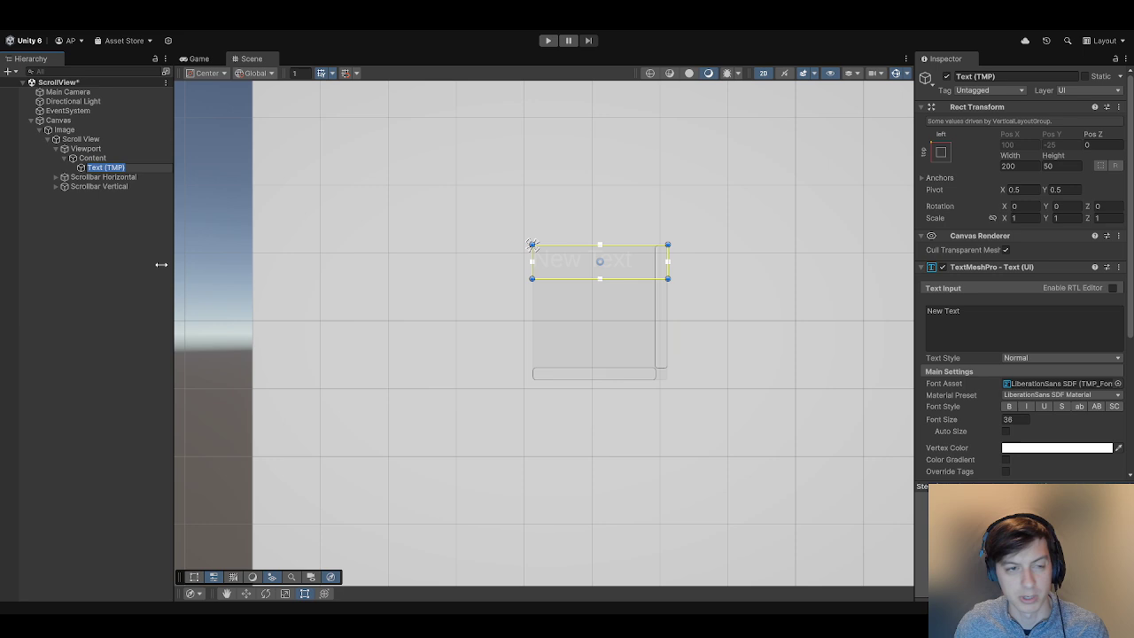
click(1019, 447)
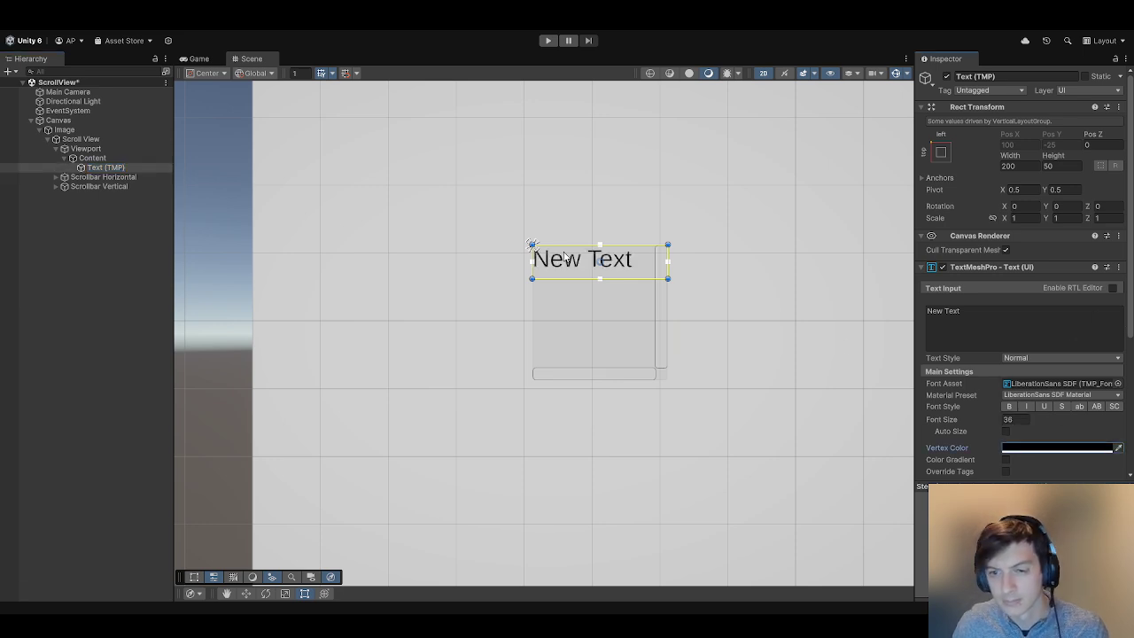
click(104, 167)
click(996, 345)
key(ctrl+a)
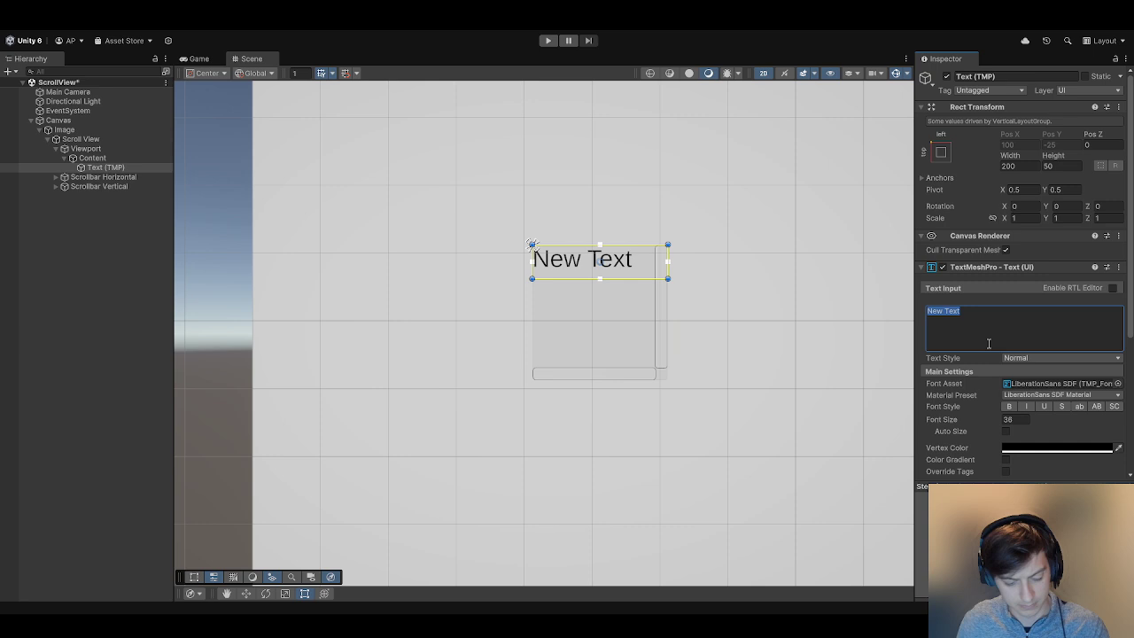
key(BackSpace)
text(Item)
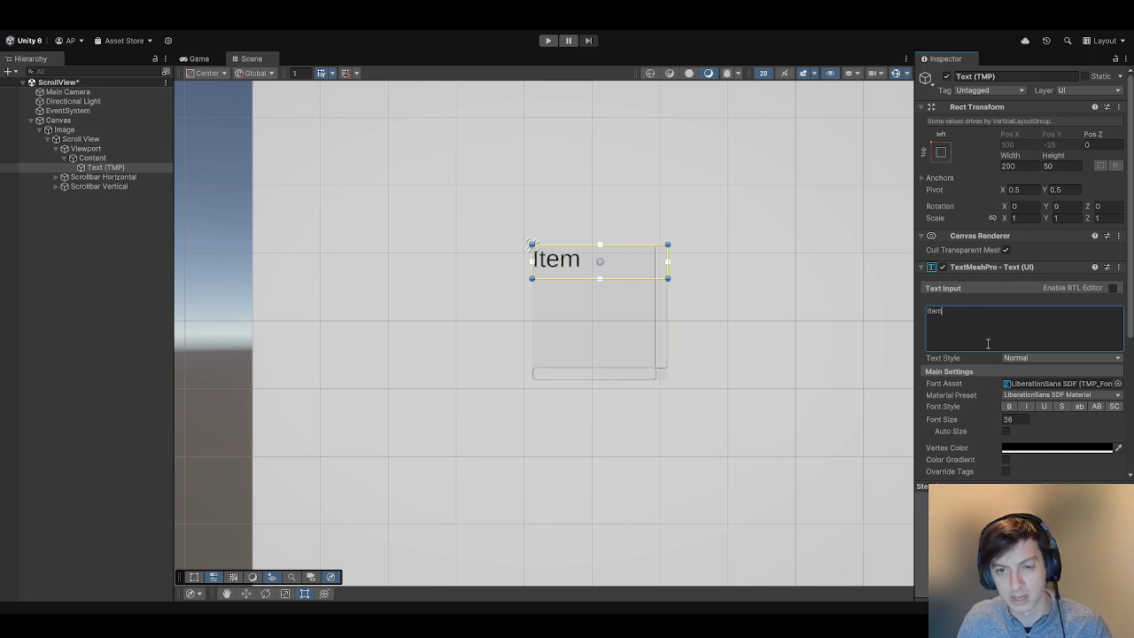
- Duplicate the Item text eight times within Content to fill the list beyond the viewport
click(84, 170)
key(ctrl+d)
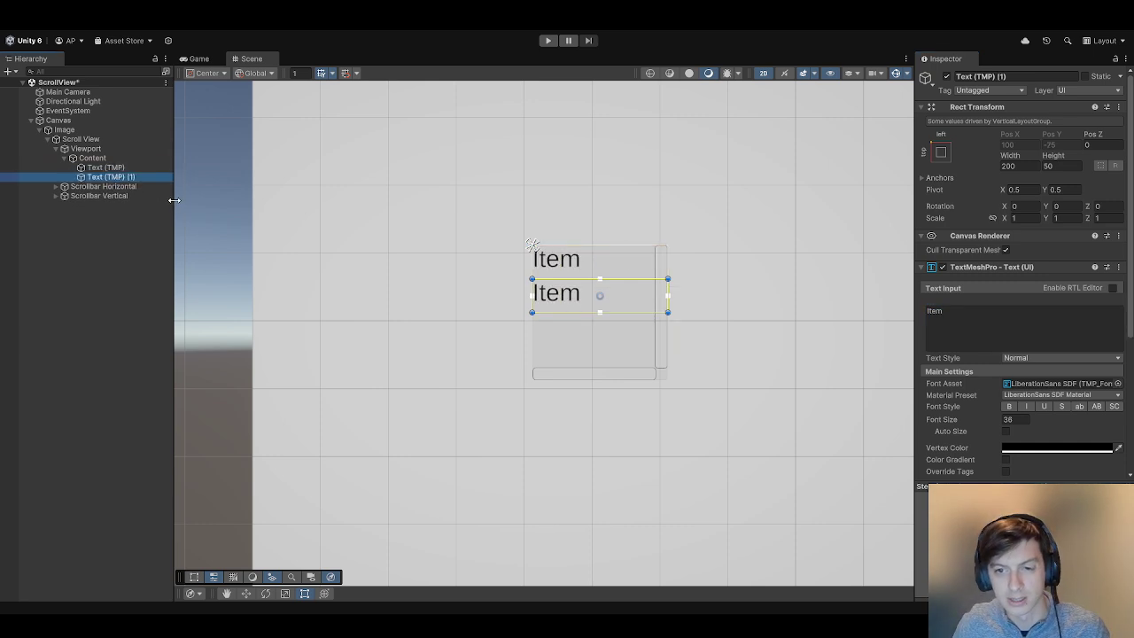
key(ctrl+d)
key(ctrl+d)
key(ctrl+d)
key(ctrl+d)
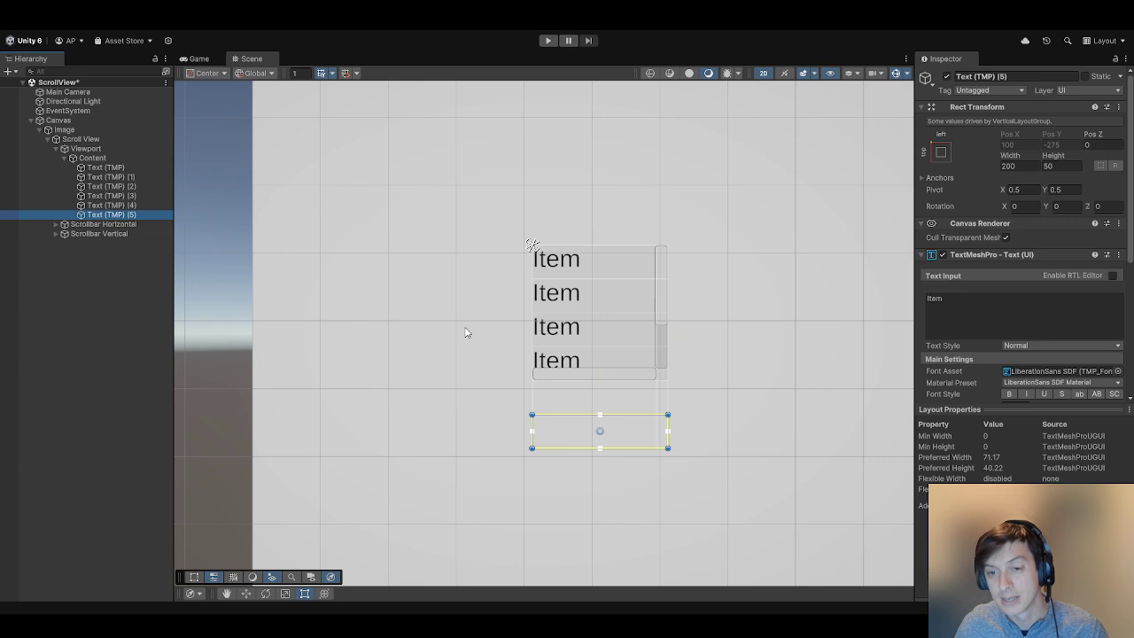
key(ctrl+d)
key(ctrl+d)
key(ctrl+d)
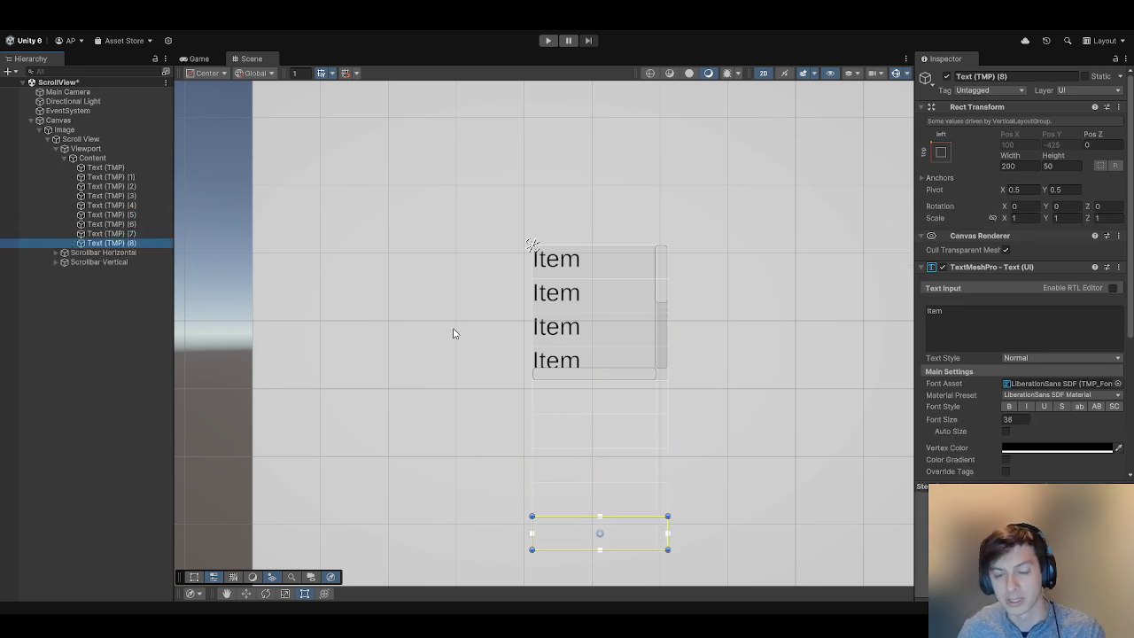
- Run the scene with Content selected, scroll the item list up and down, and stop playback
click(129, 160)
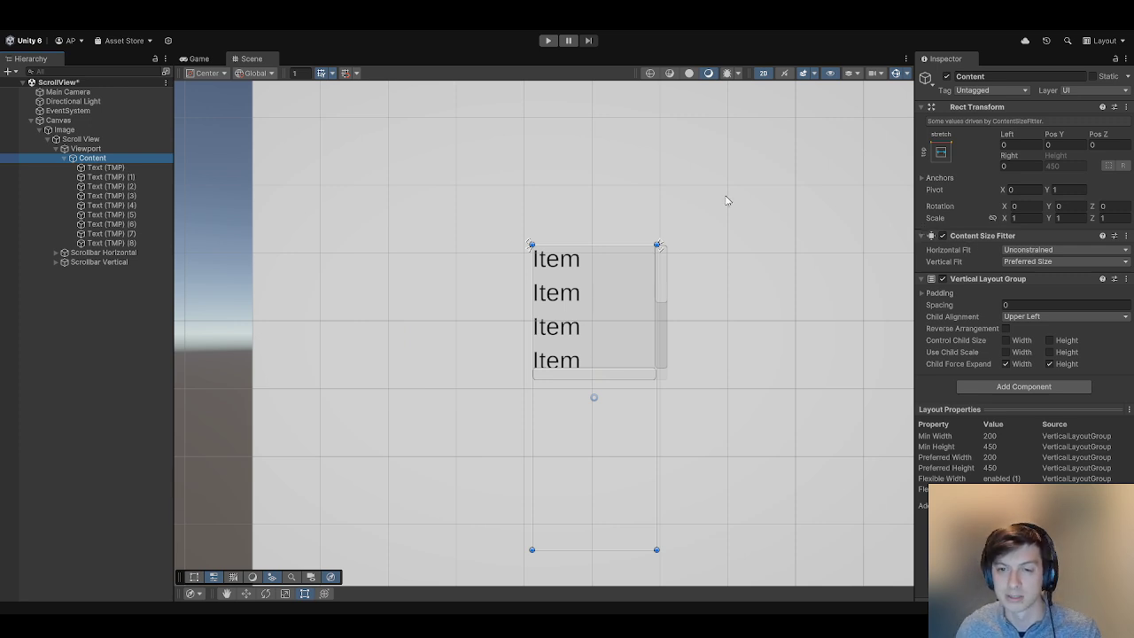
click(548, 40)
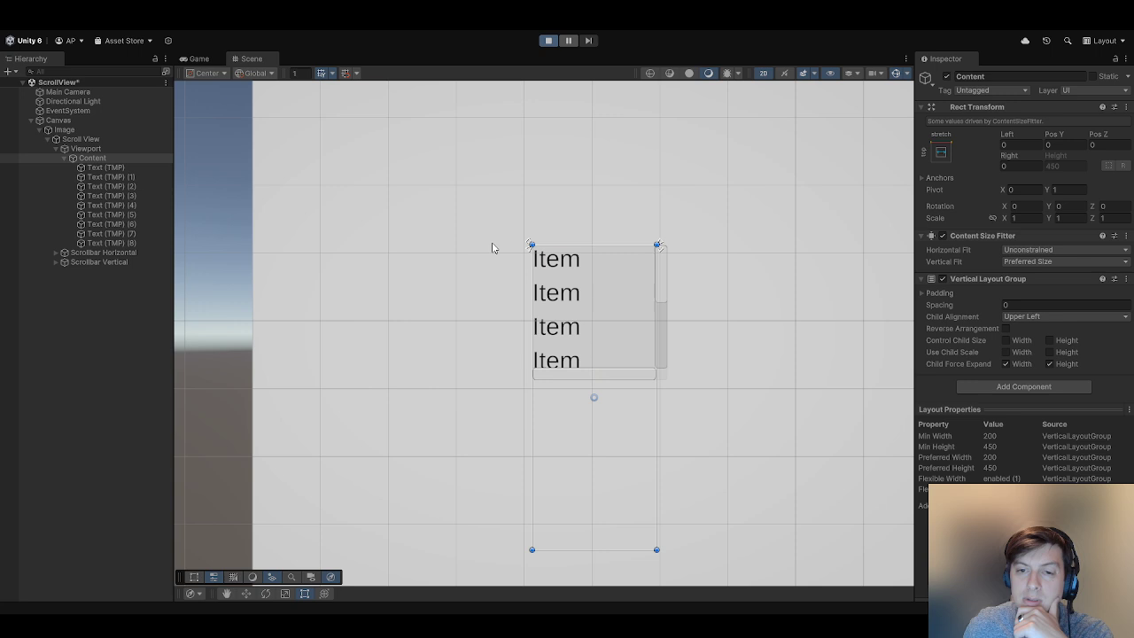
scroll(558, 327, down, 5)
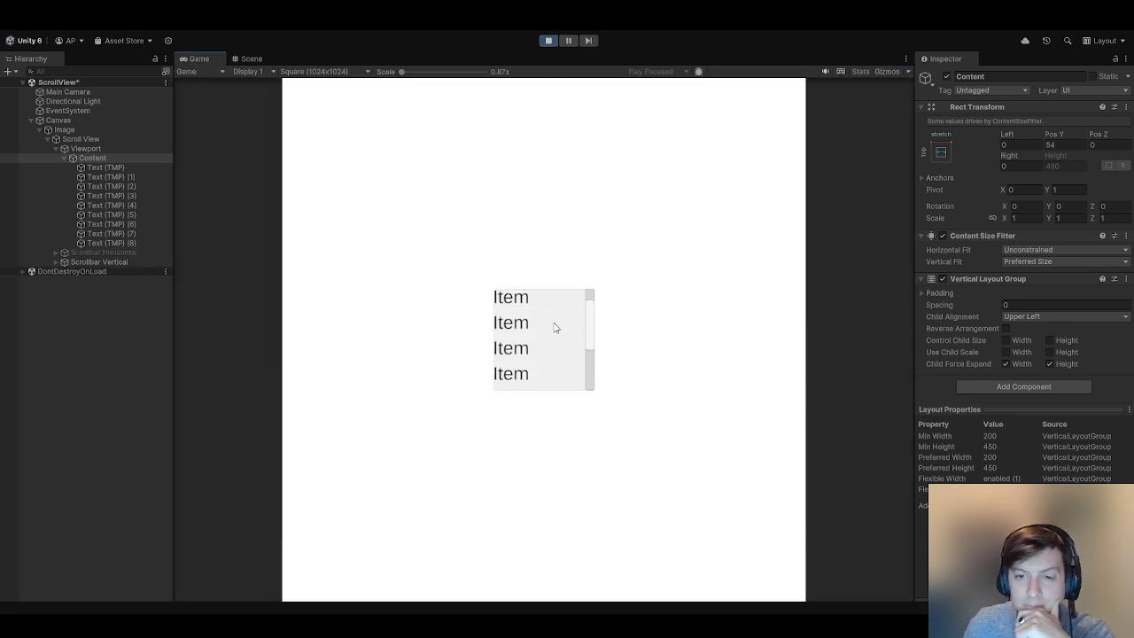
scroll(542, 339, up, 5)
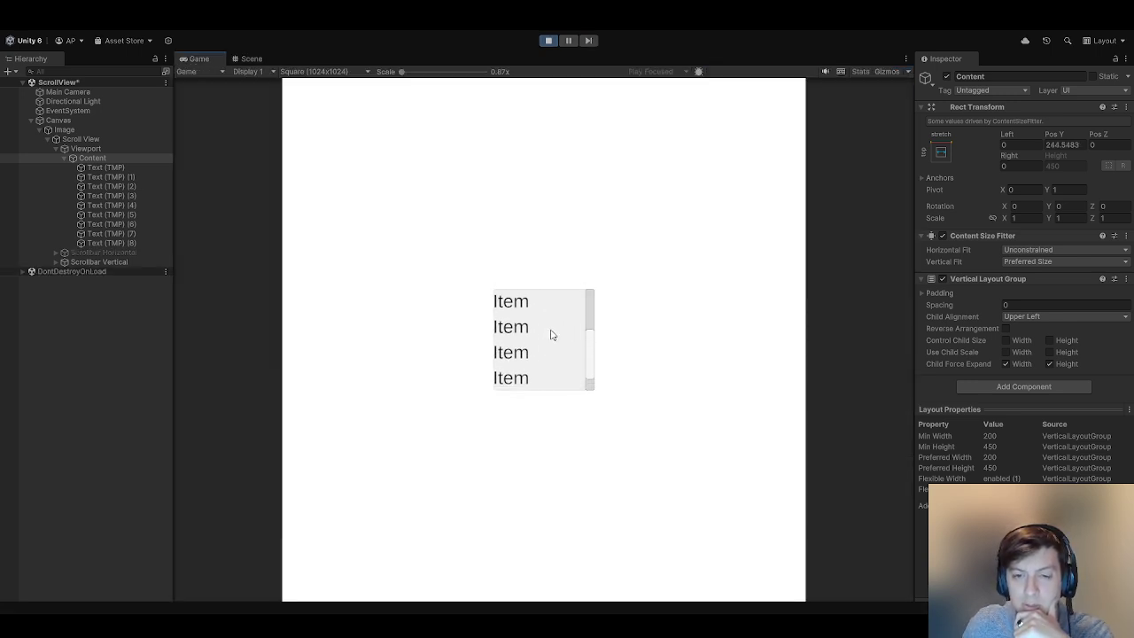
click(548, 39)
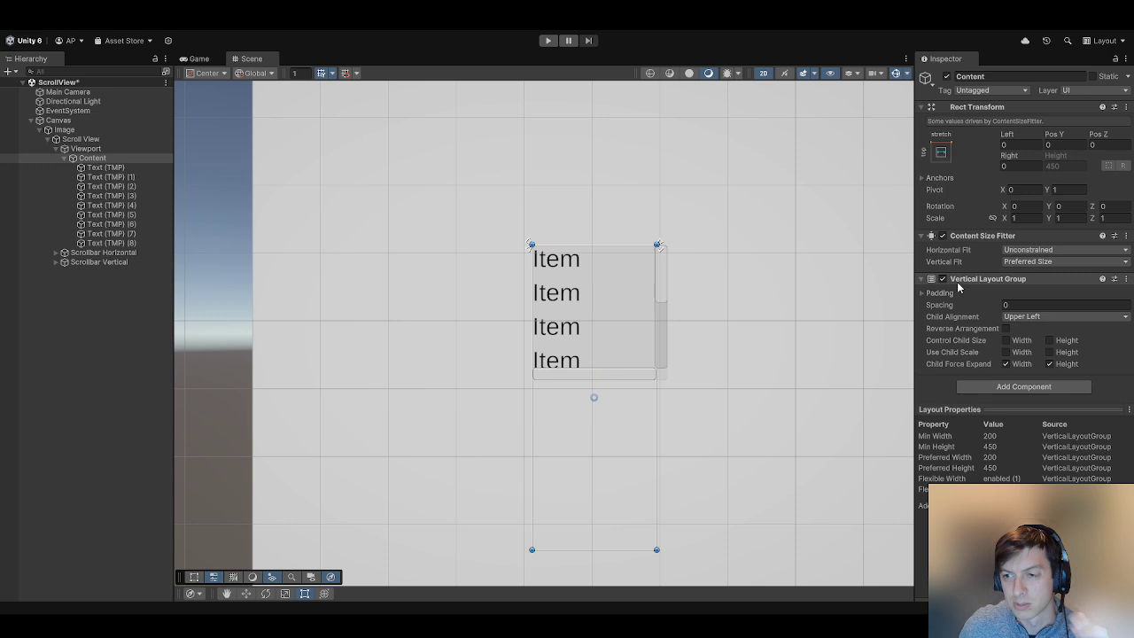
- Enable Control Child Size for width and height on Content's Vertical Layout Group and duplicate the last Item text four times
click(1006, 340)
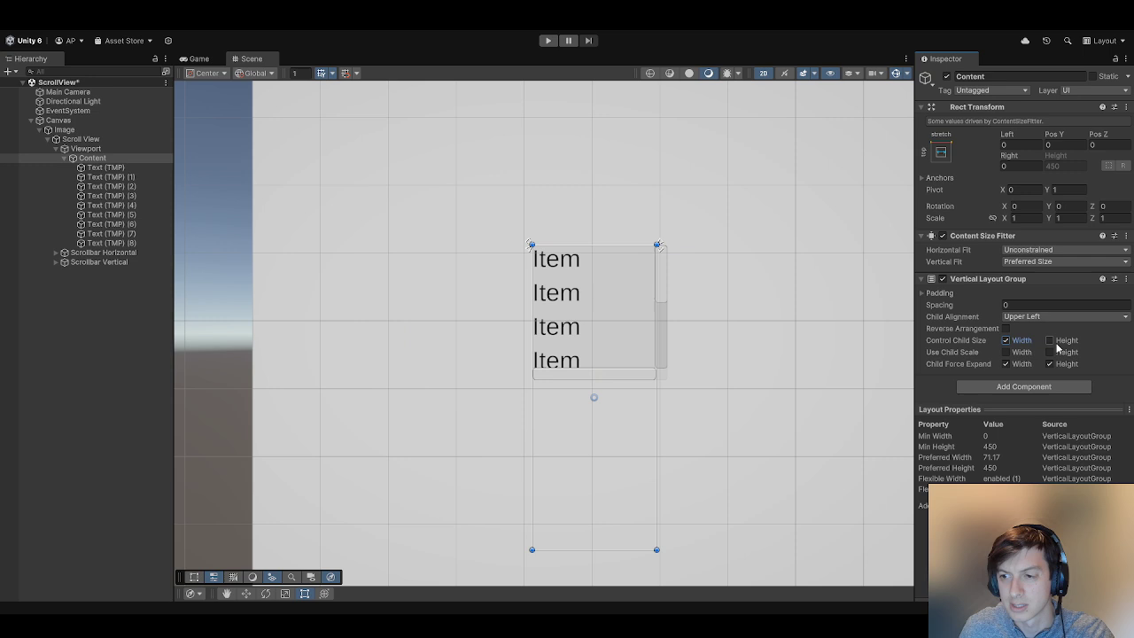
click(1049, 340)
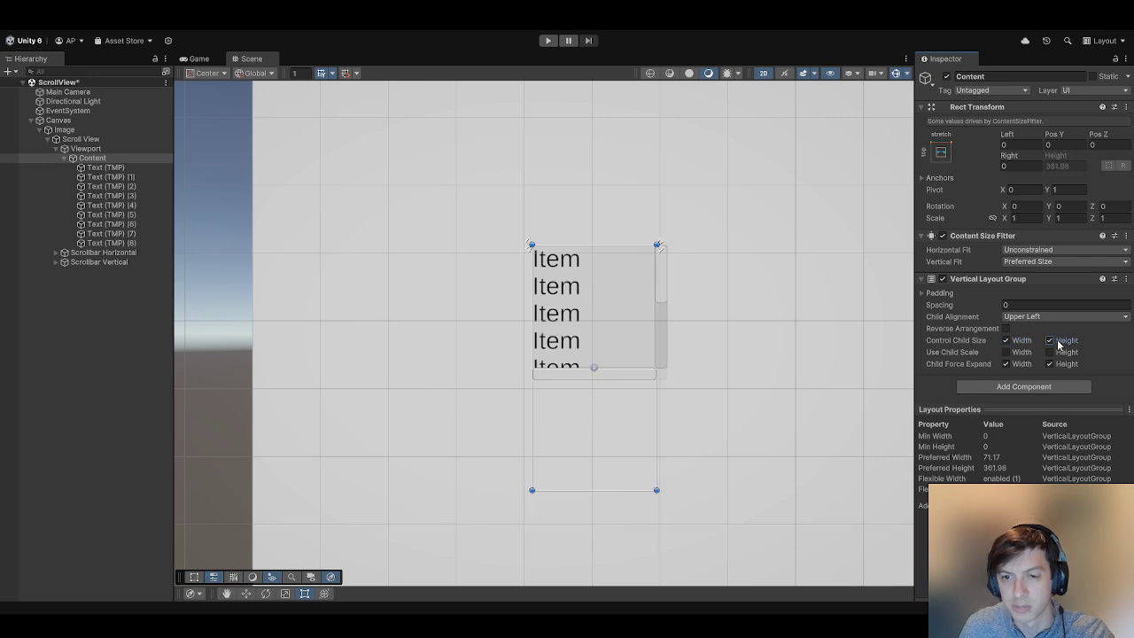
click(126, 244)
key(ctrl+d)
key(ctrl+d)
key(ctrl+d)
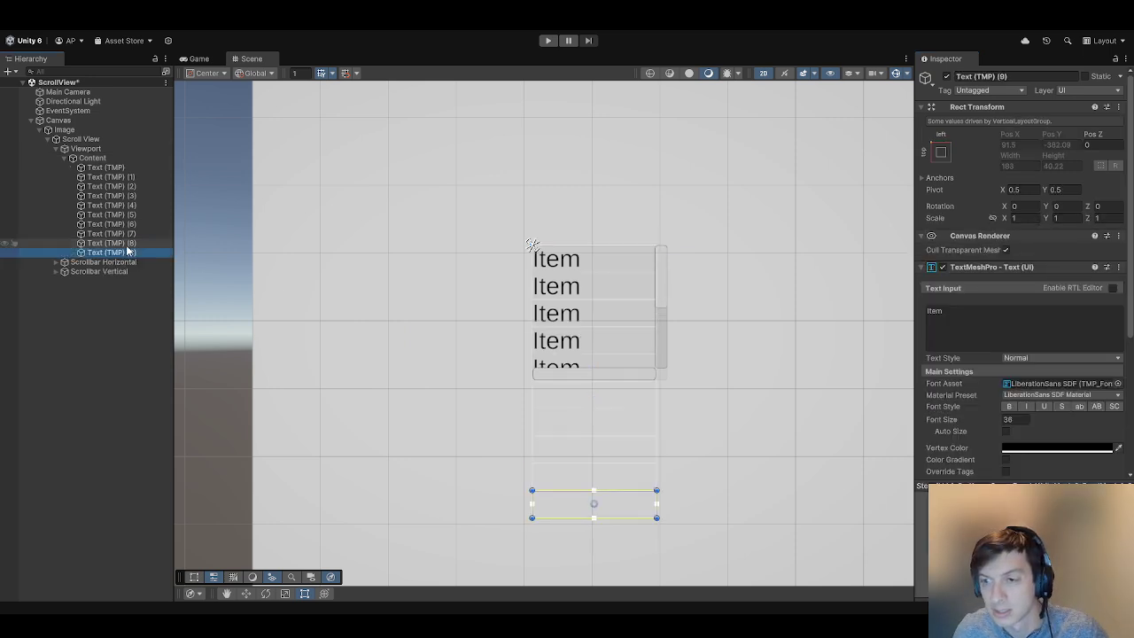
key(ctrl+d)
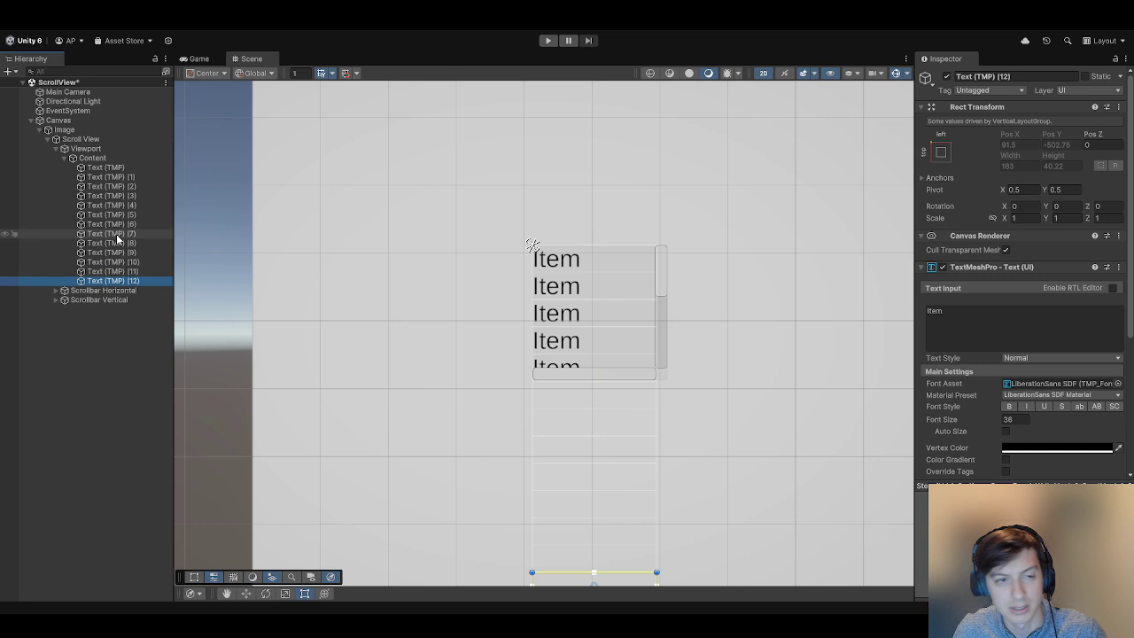
- Remove the Content Size Fitter component from Content
click(107, 161)
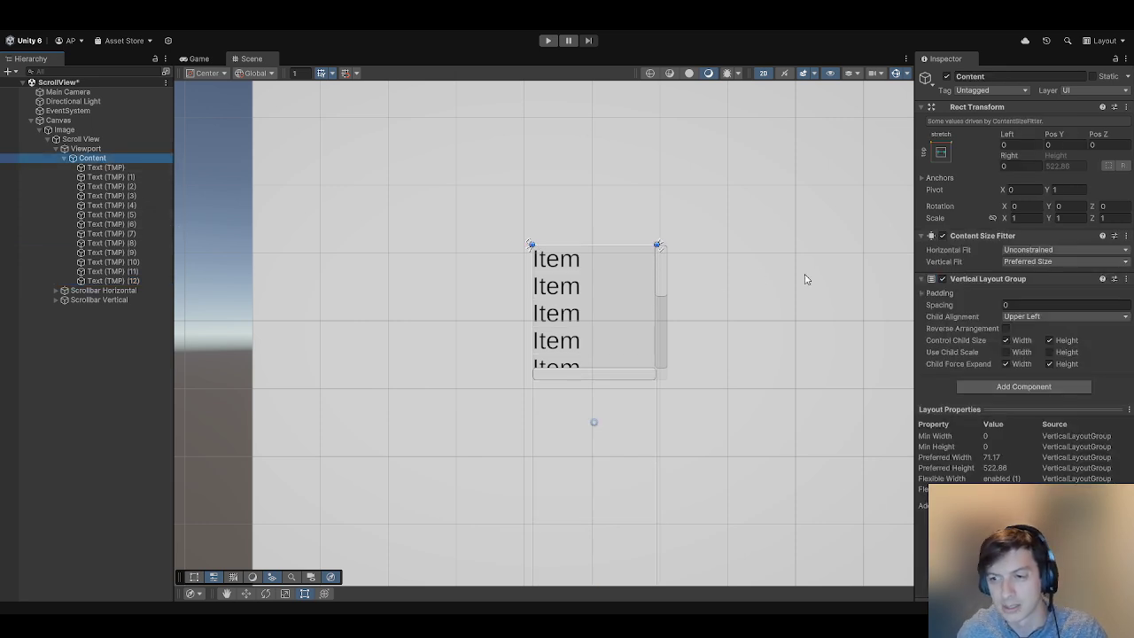
click(1126, 235)
click(1080, 267)
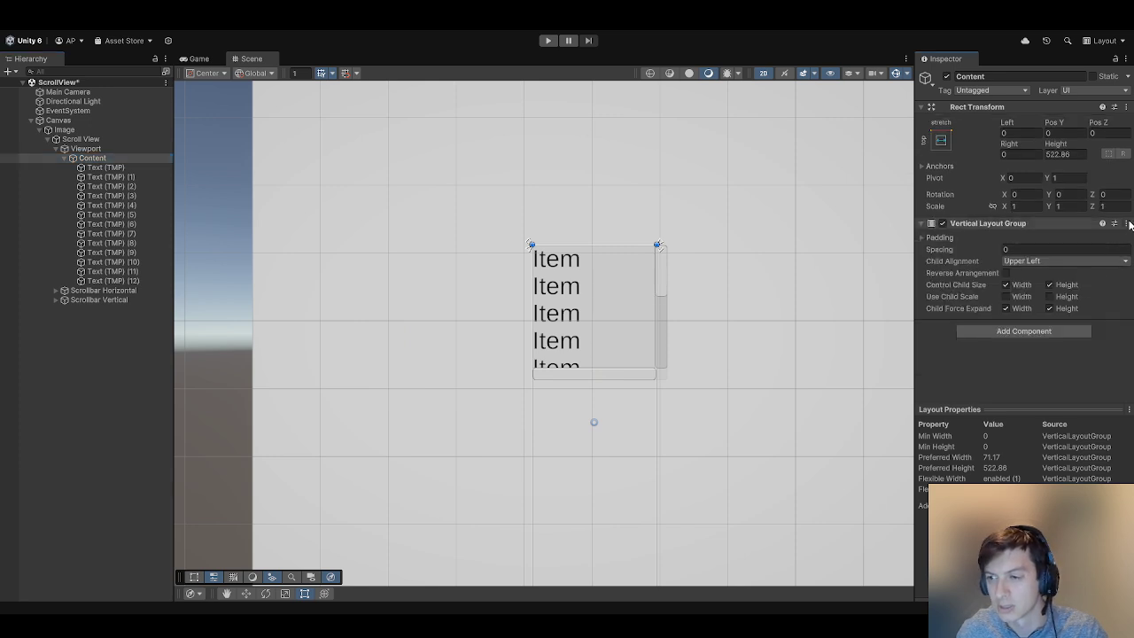
click(1127, 224)
click(1087, 250)
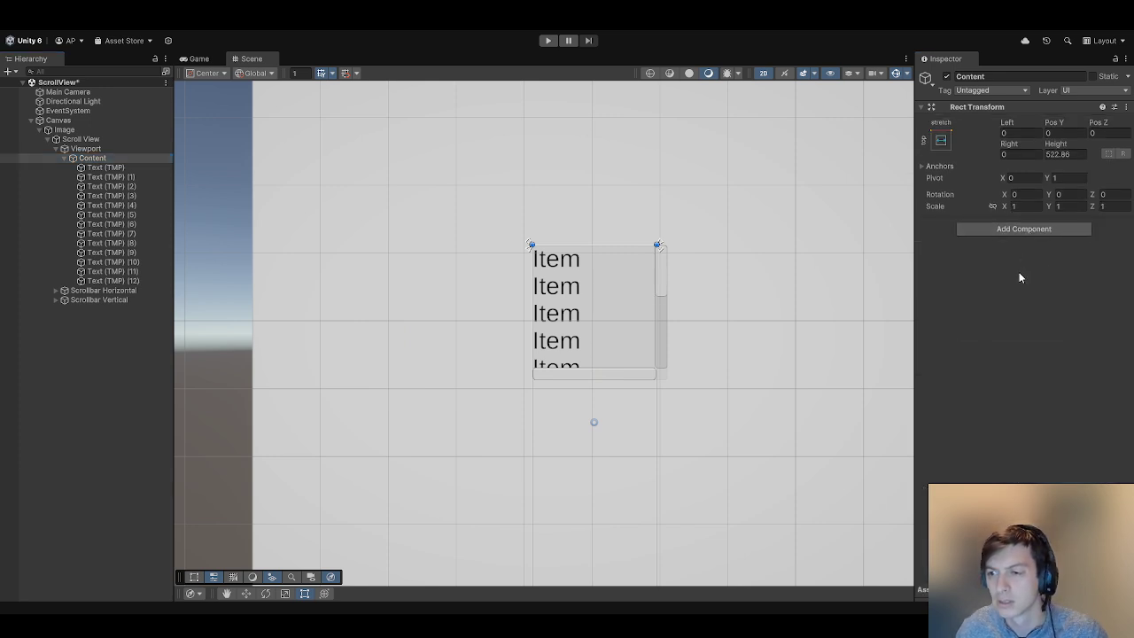
key(ctrl+z)
click(1048, 284)
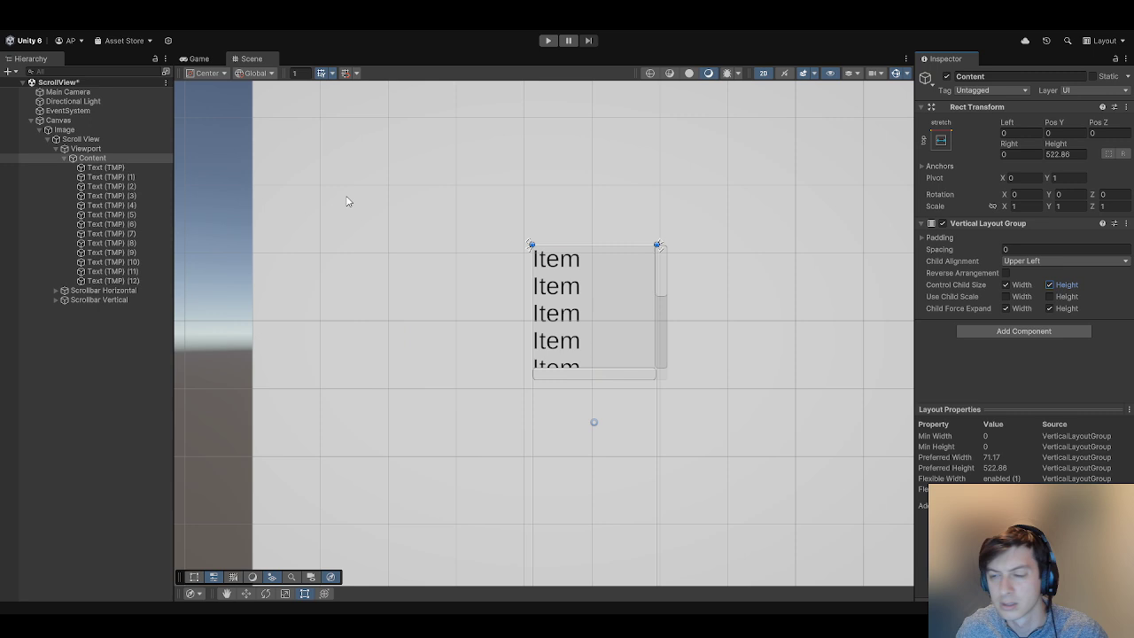
- Delete Text (TMP) (3) through Text (TMP) (12) from Content, keeping only the first three Item texts
click(108, 176)
click(111, 242)
drag(108, 176, 115, 207)
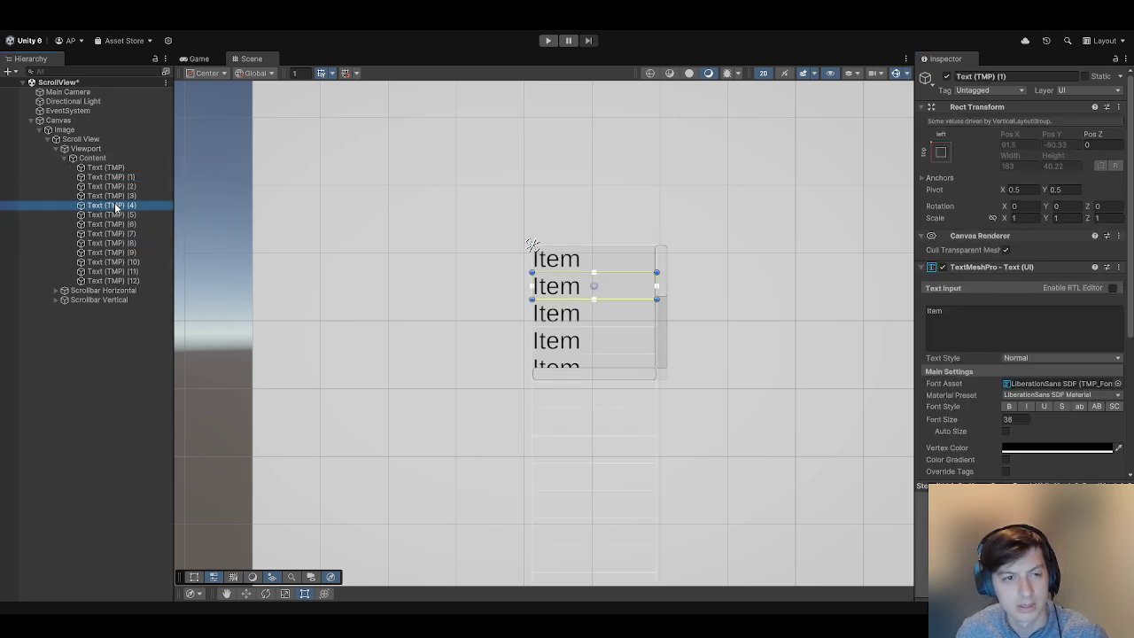
shift+click(111, 280)
key(Delete)
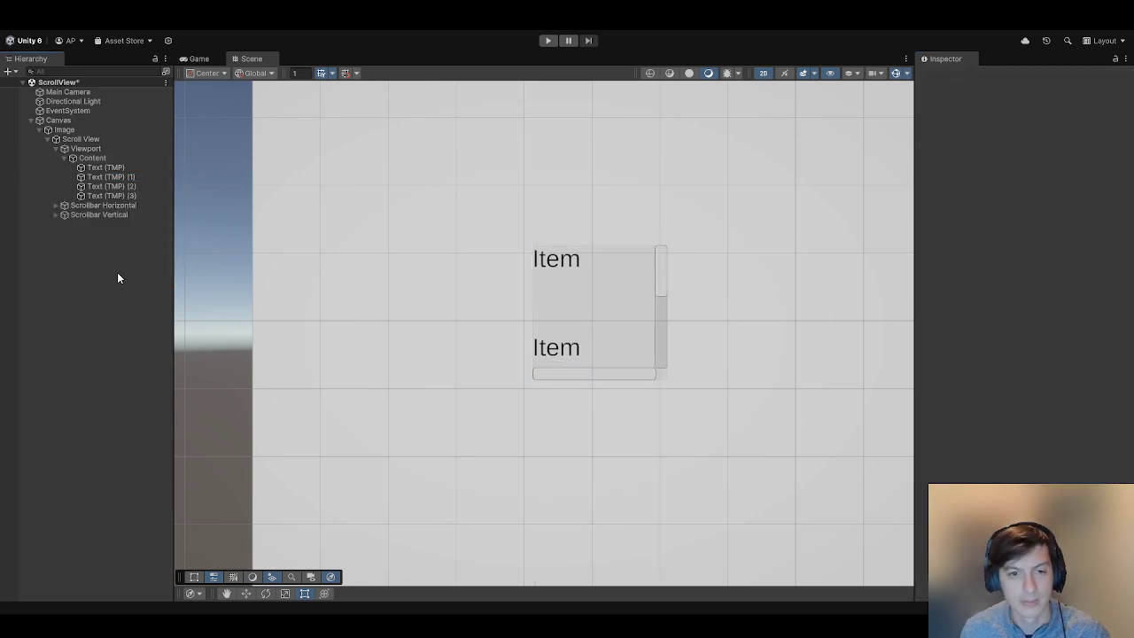
click(104, 159)
click(109, 168)
click(115, 196)
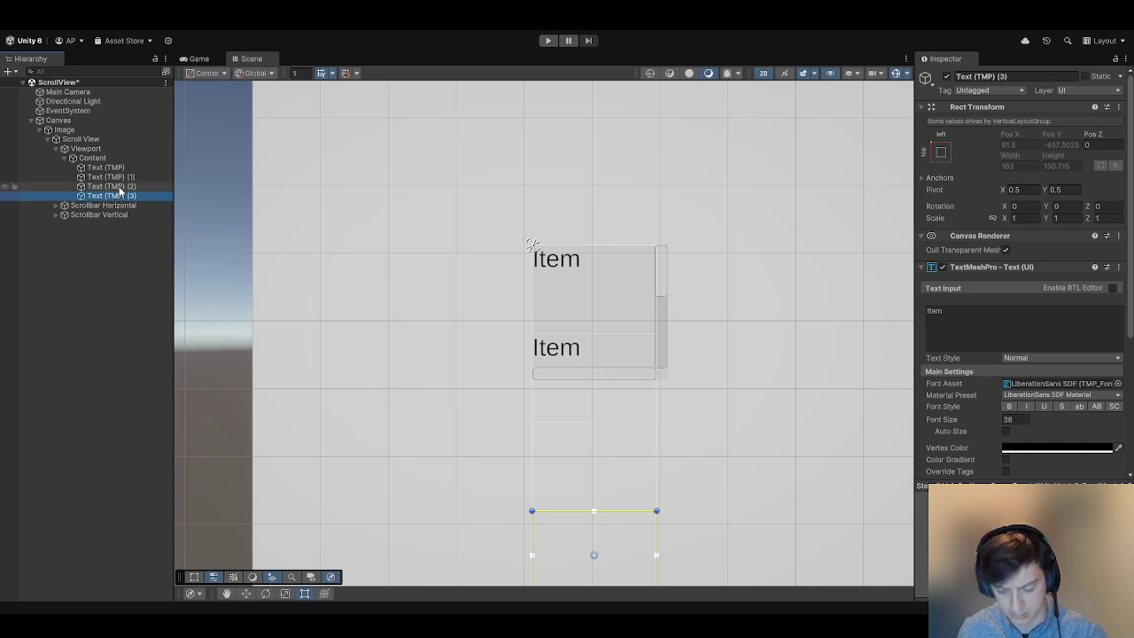
key(Delete)
click(111, 186)
- Reduce Content's height to 181.89 and duplicate the third Item text three times
click(105, 159)
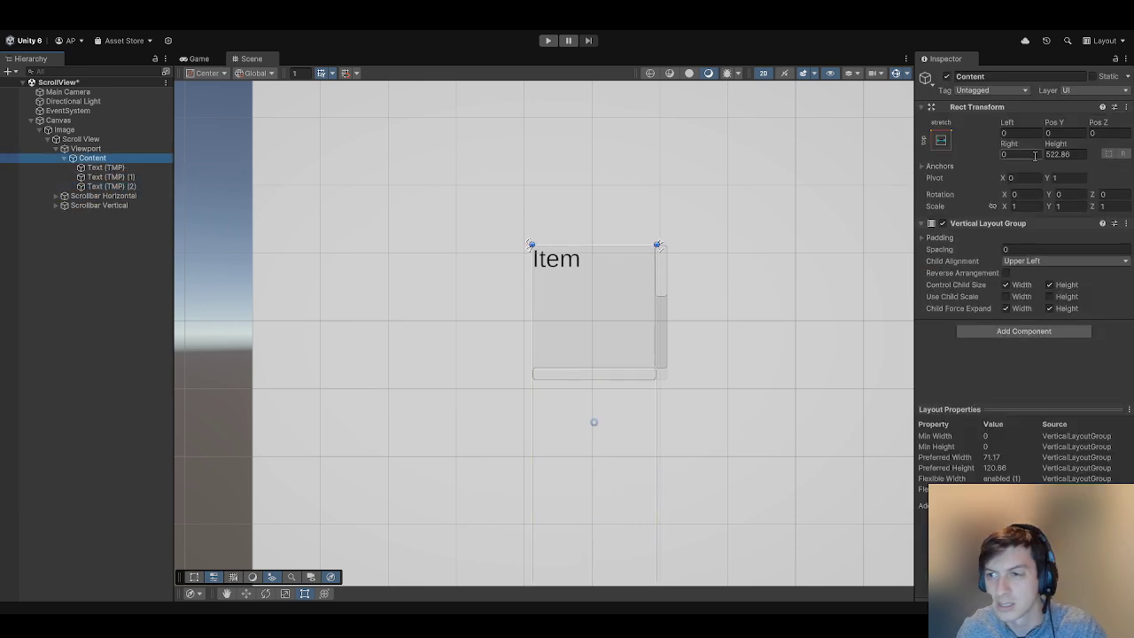
drag(1055, 143, 716, 372)
click(114, 186)
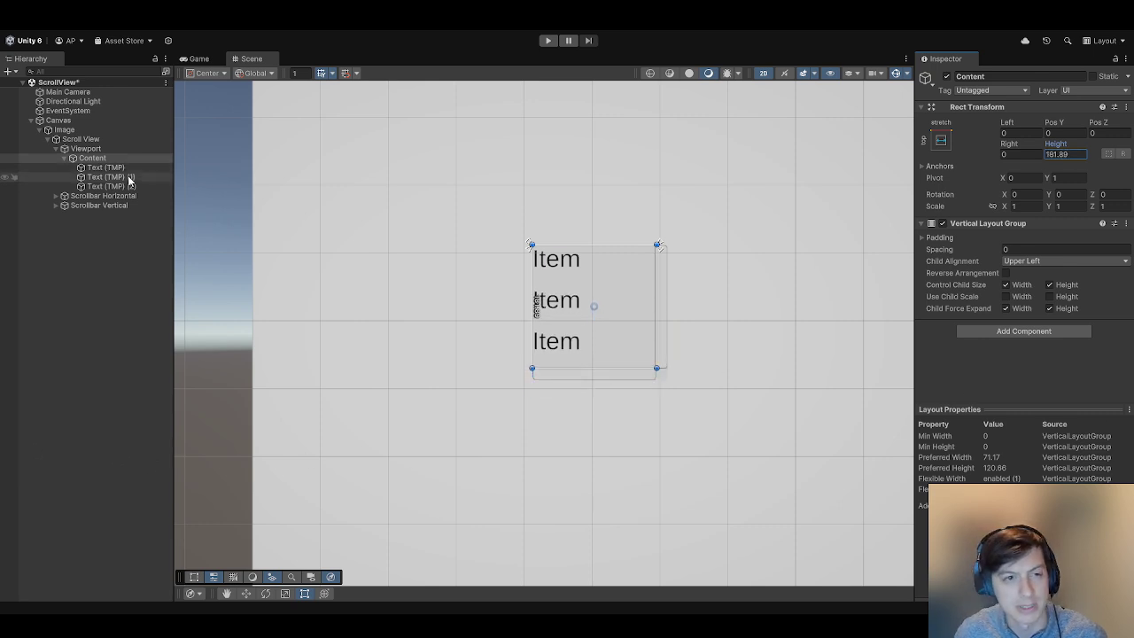
key(ctrl+d)
key(ctrl+d)
key(ctrl+d)
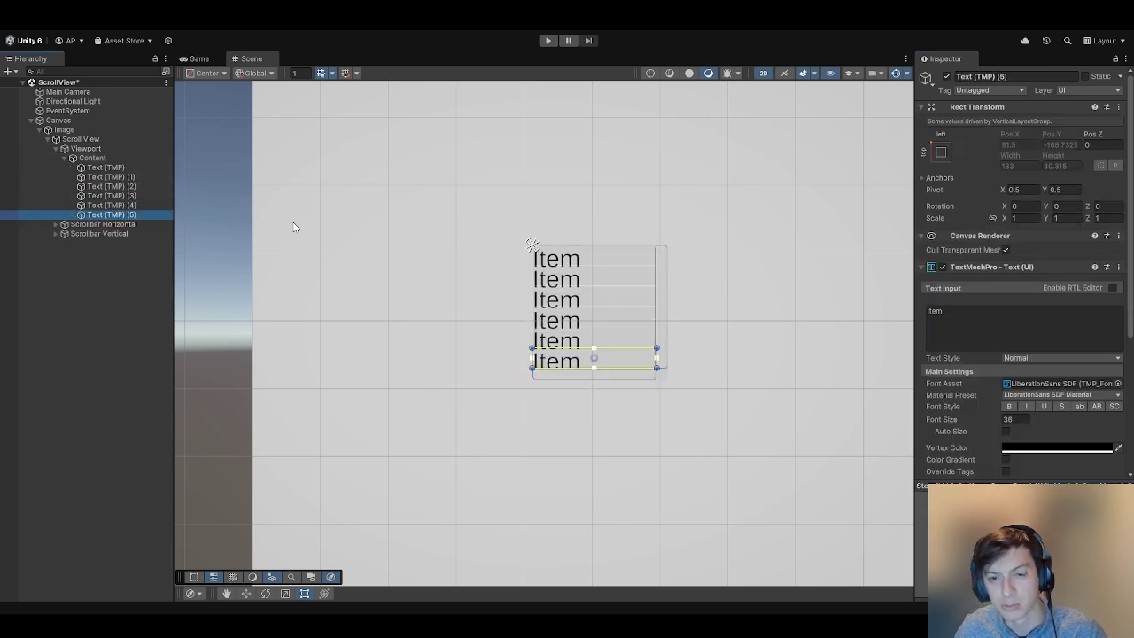
- Add three more copies of the last Item text, Text (TMP) (5), to the fixed-height Content
click(131, 159)
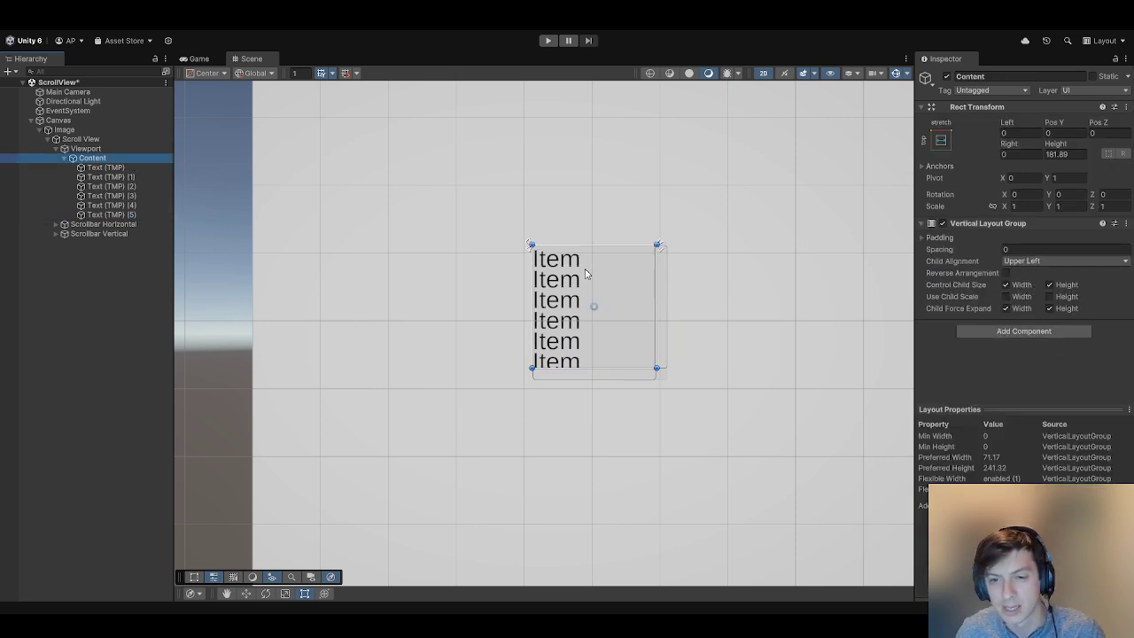
click(148, 204)
click(138, 215)
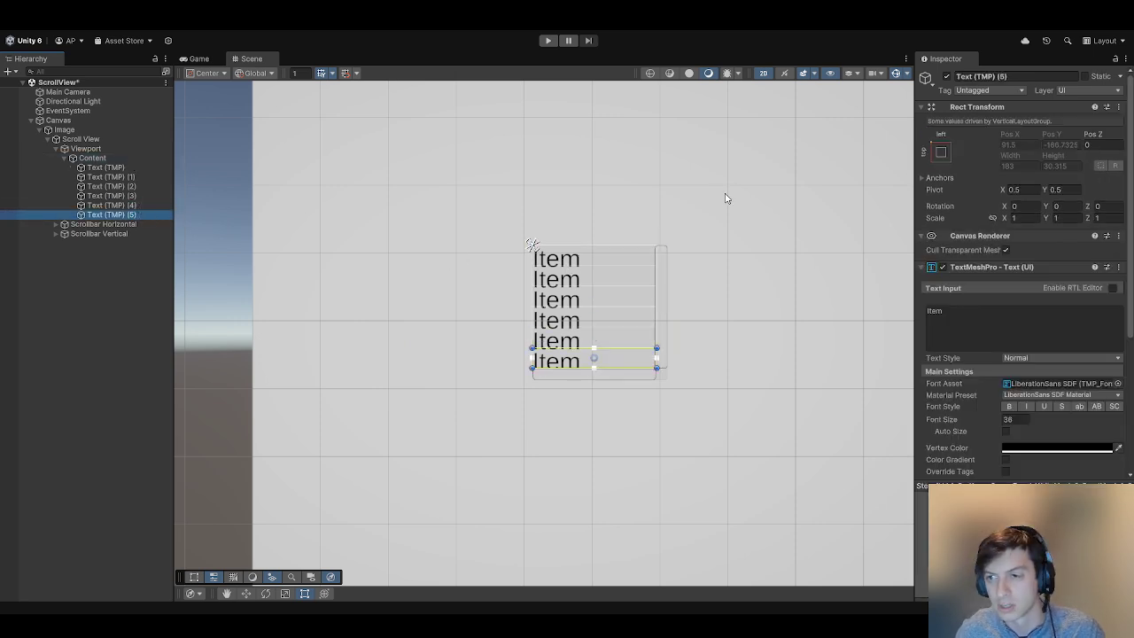
key(ctrl+d)
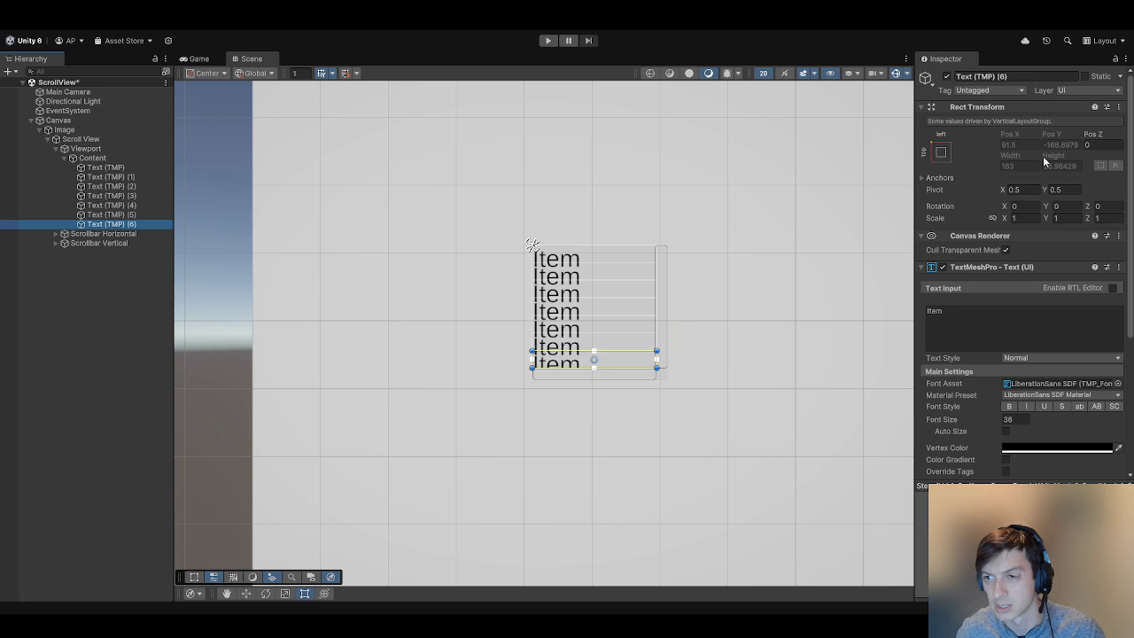
key(ctrl+d)
key(ctrl+d)
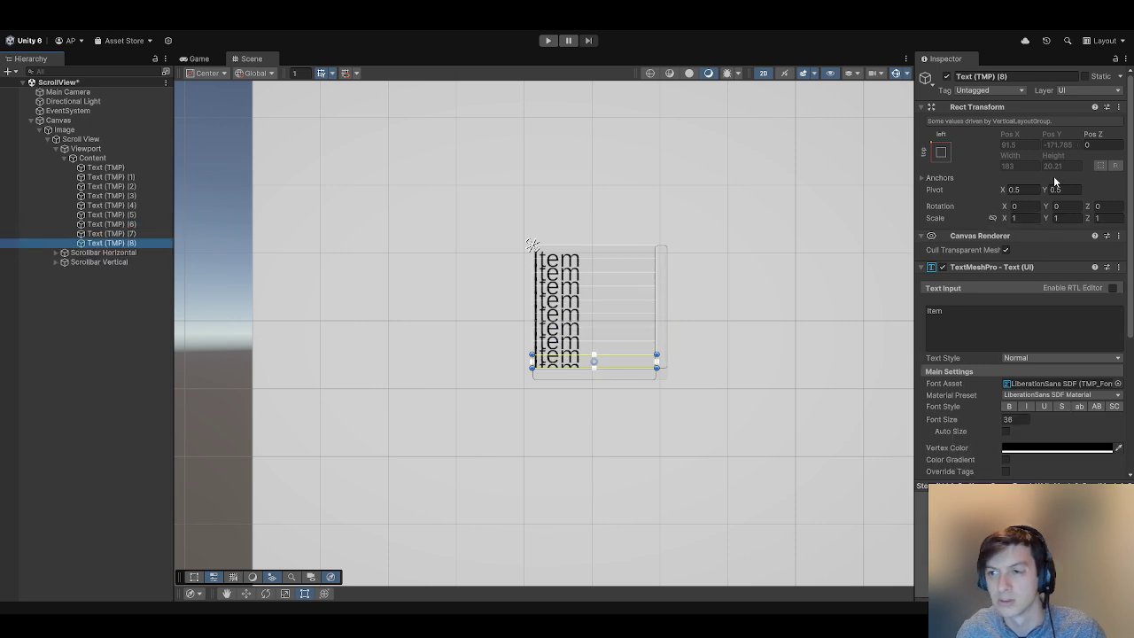
- Add a Content Size Fitter to Content and set its Vertical Fit to Preferred Size
click(92, 158)
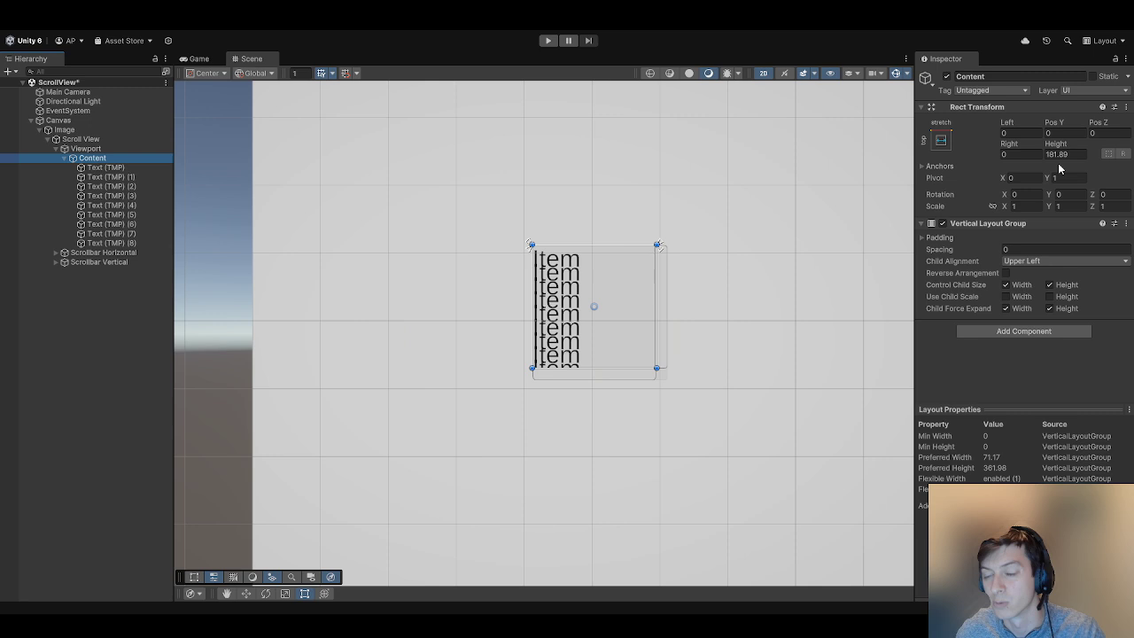
click(992, 334)
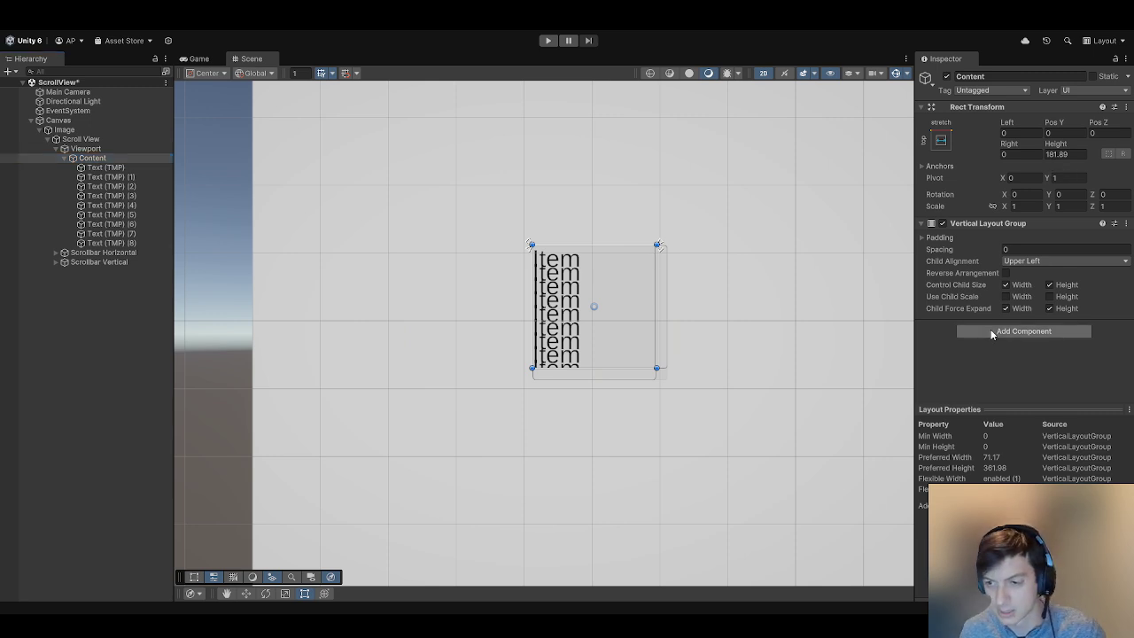
key(Return)
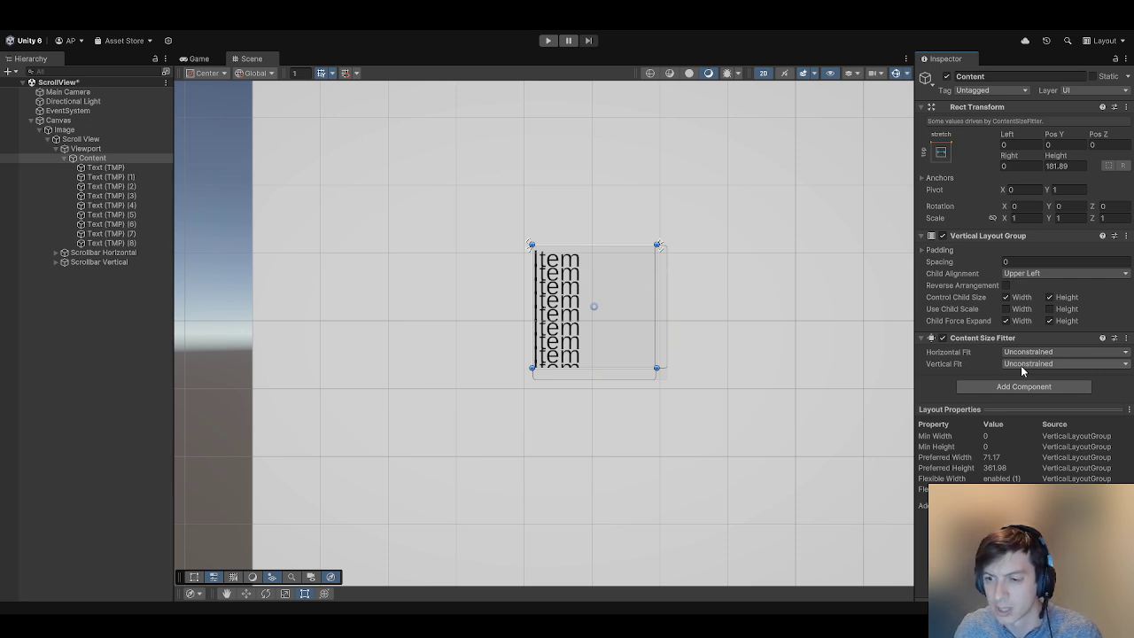
click(1030, 400)
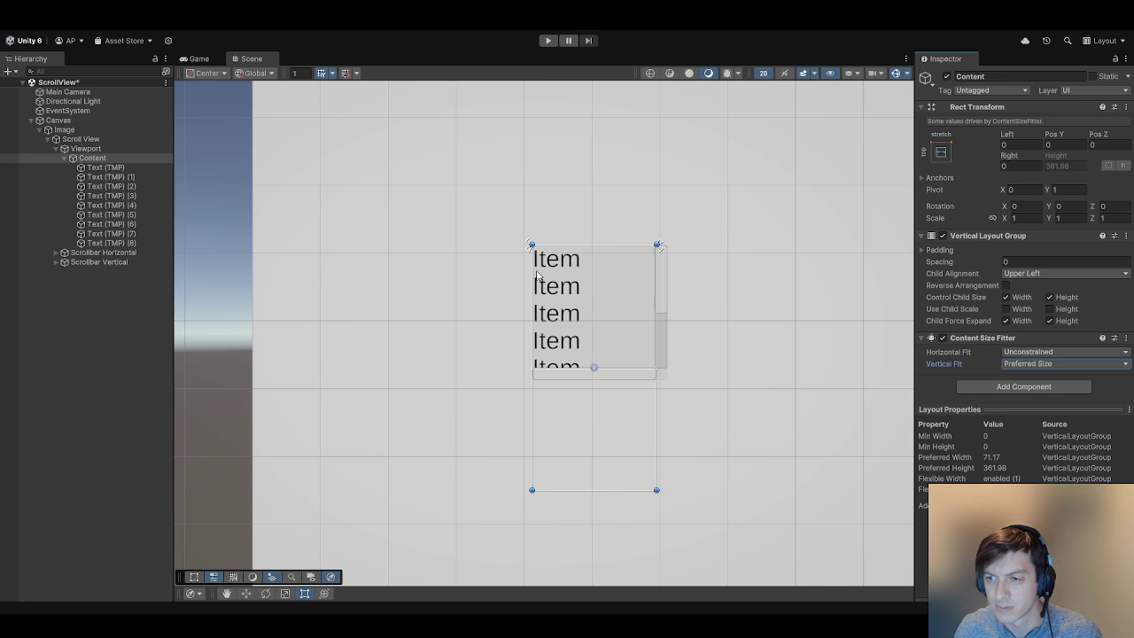
- Duplicate the last Item text, Text (TMP) (8), three times within Content
click(116, 243)
key(ctrl+d)
key(ctrl+d)
key(ctrl+d)
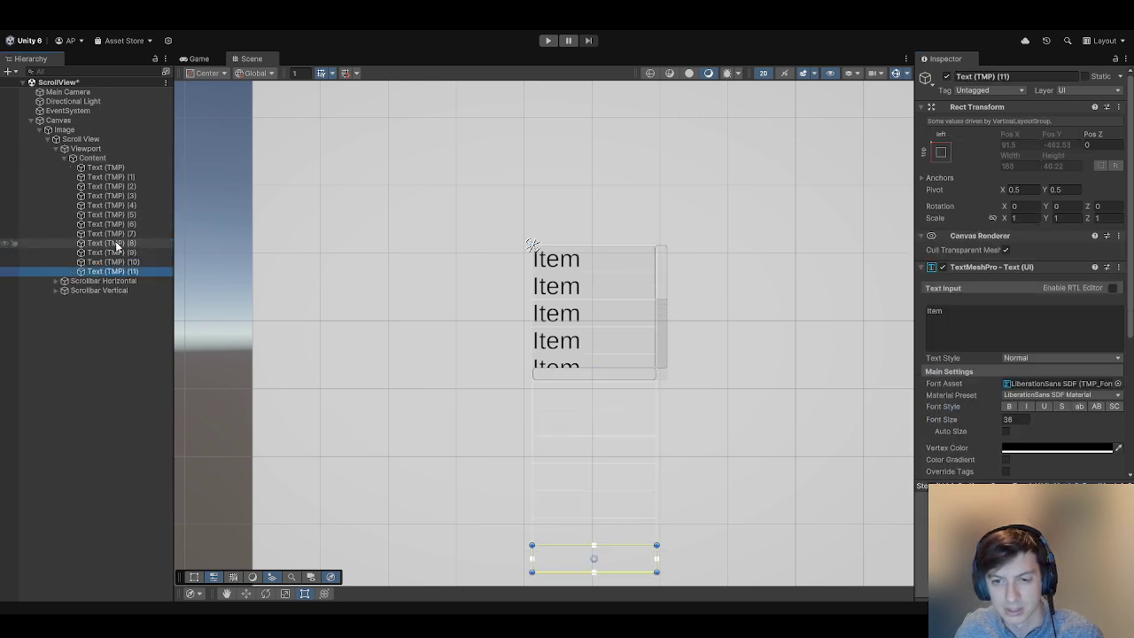
- Disable Control Child Size for width and height on Content's Vertical Layout Group and duplicate the last Item text three times
click(95, 157)
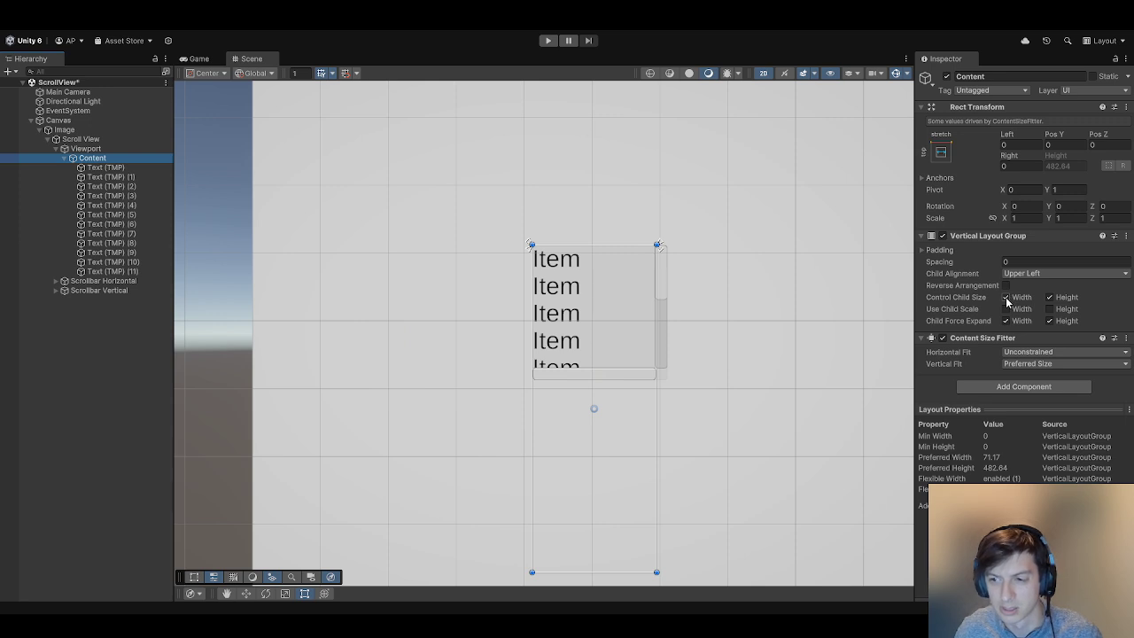
click(112, 271)
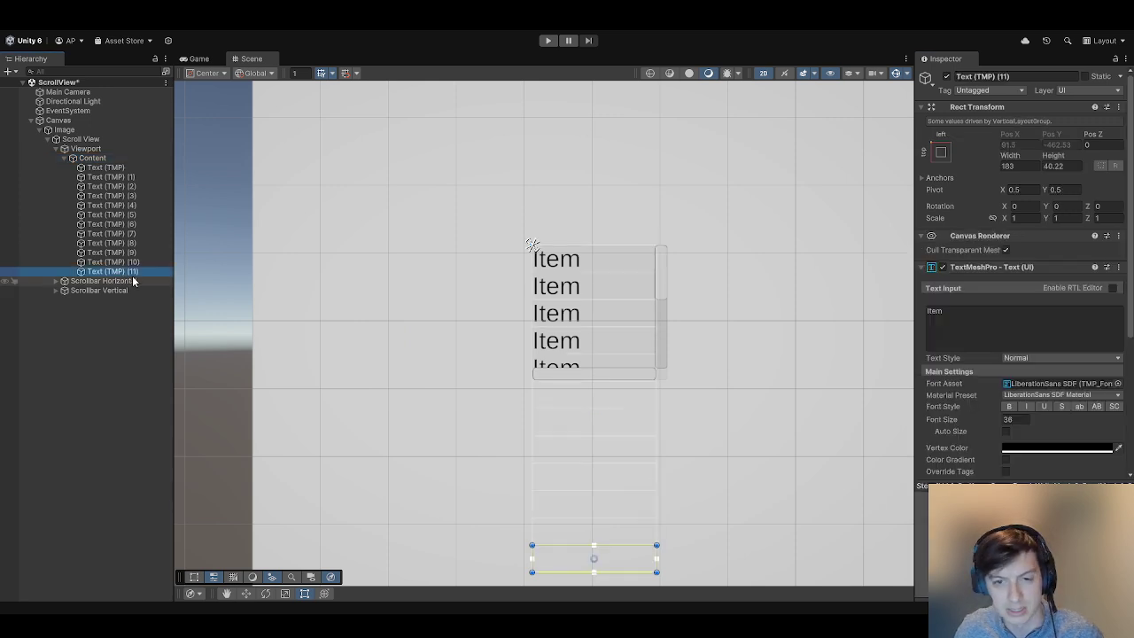
key(ctrl+d)
key(ctrl+d)
key(ctrl+d)
click(108, 167)
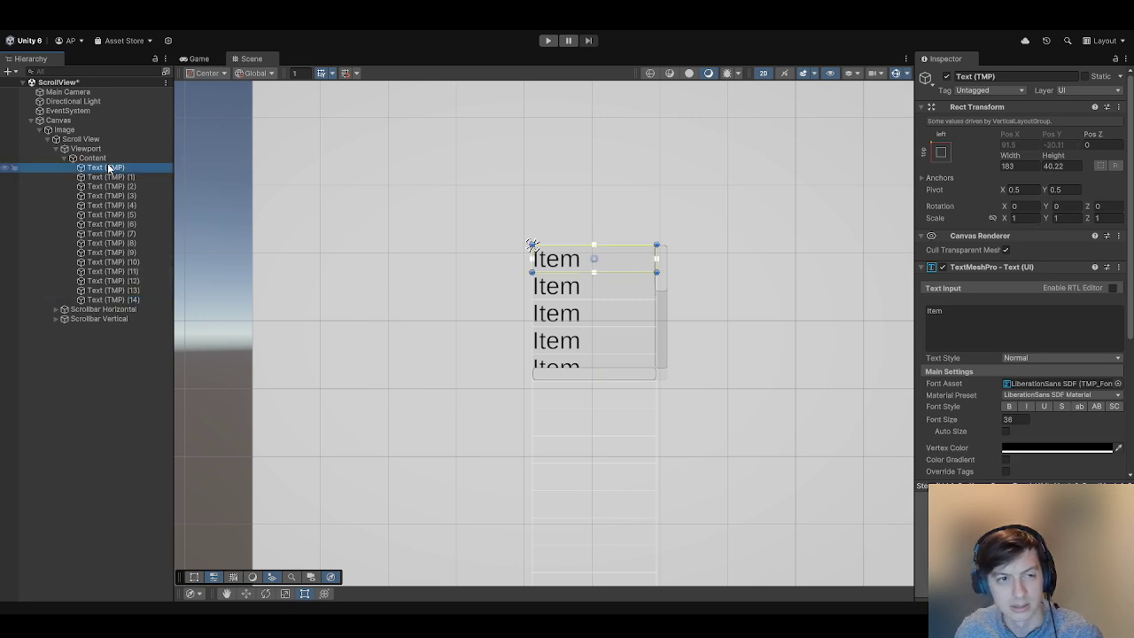
click(110, 159)
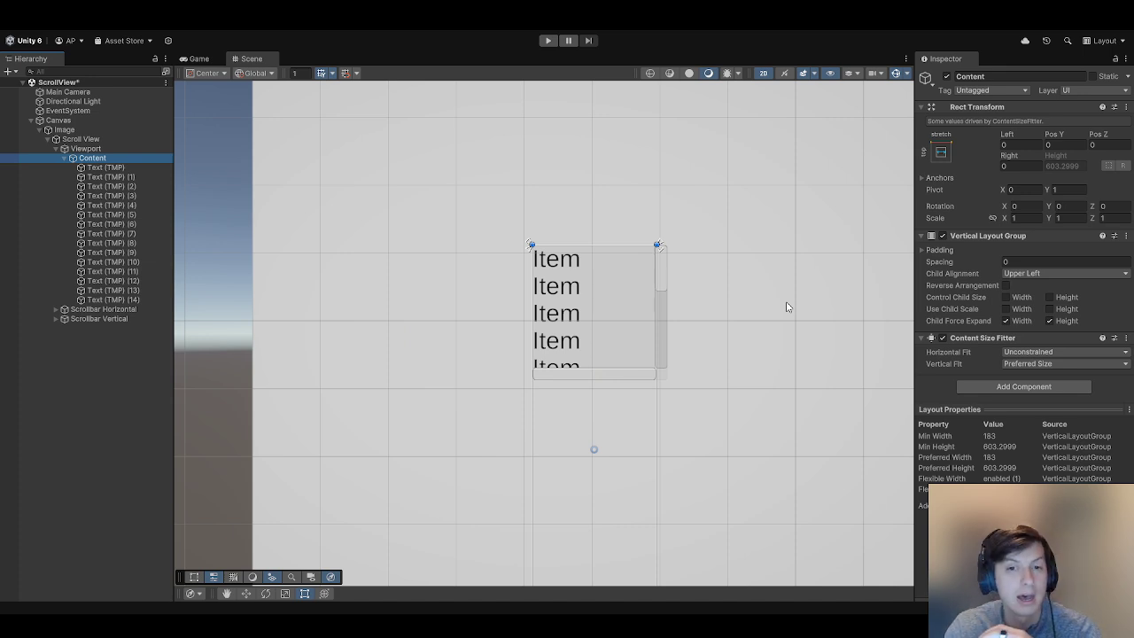
click(111, 254)
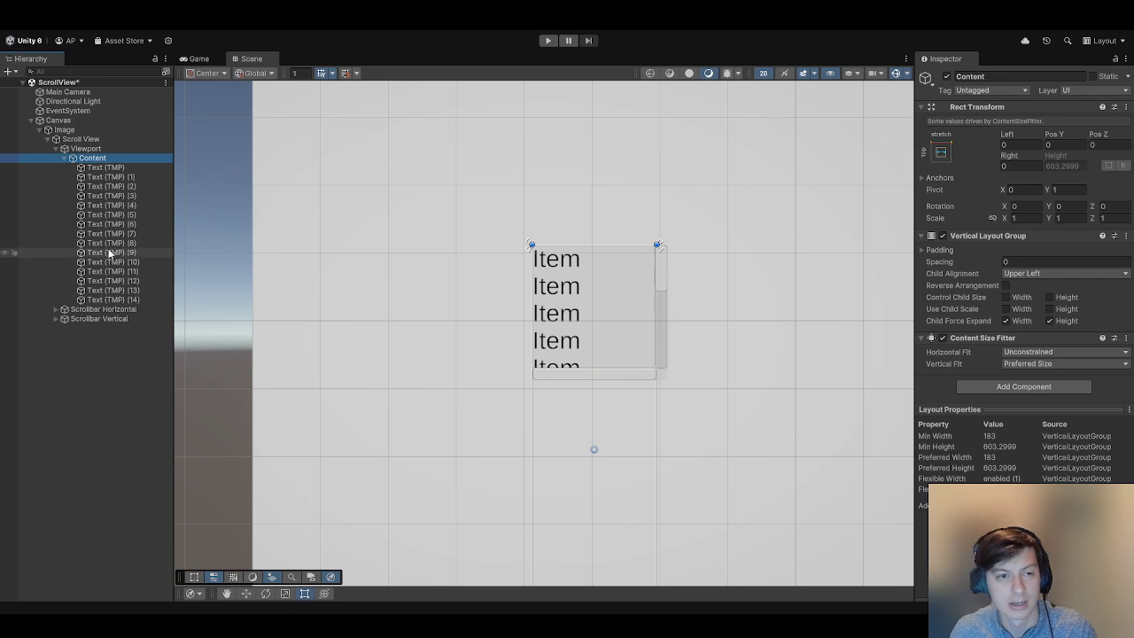
click(124, 299)
click(120, 242)
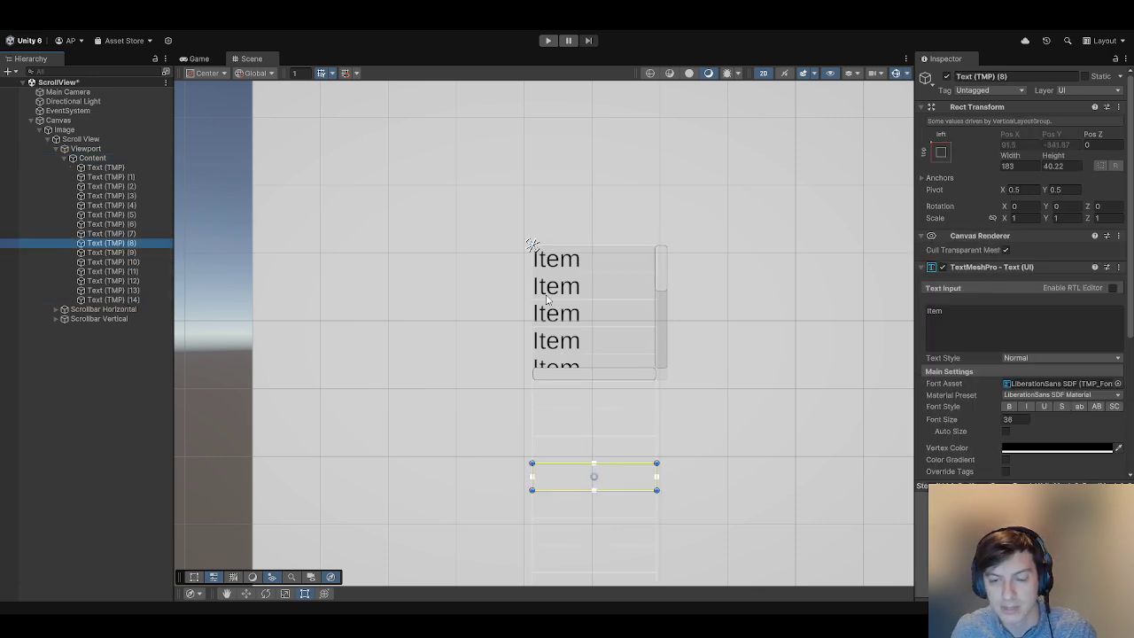
click(129, 216)
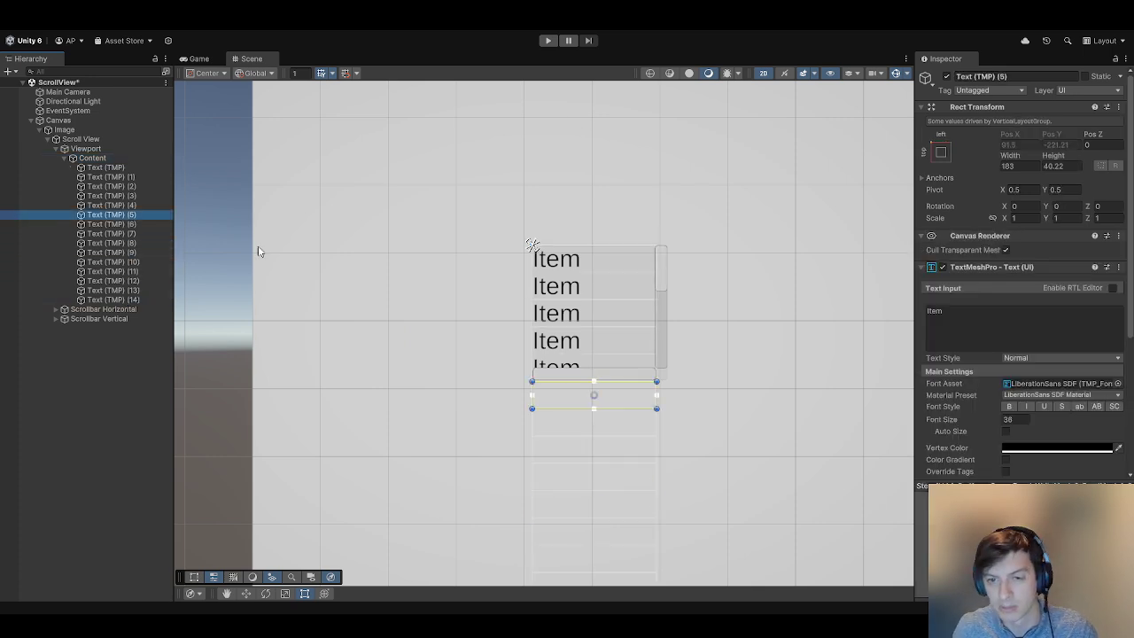
- Change the text of the first three list entries to "Item 1", "Item 2" and "Item 3"
click(113, 170)
click(112, 177)
click(994, 311)
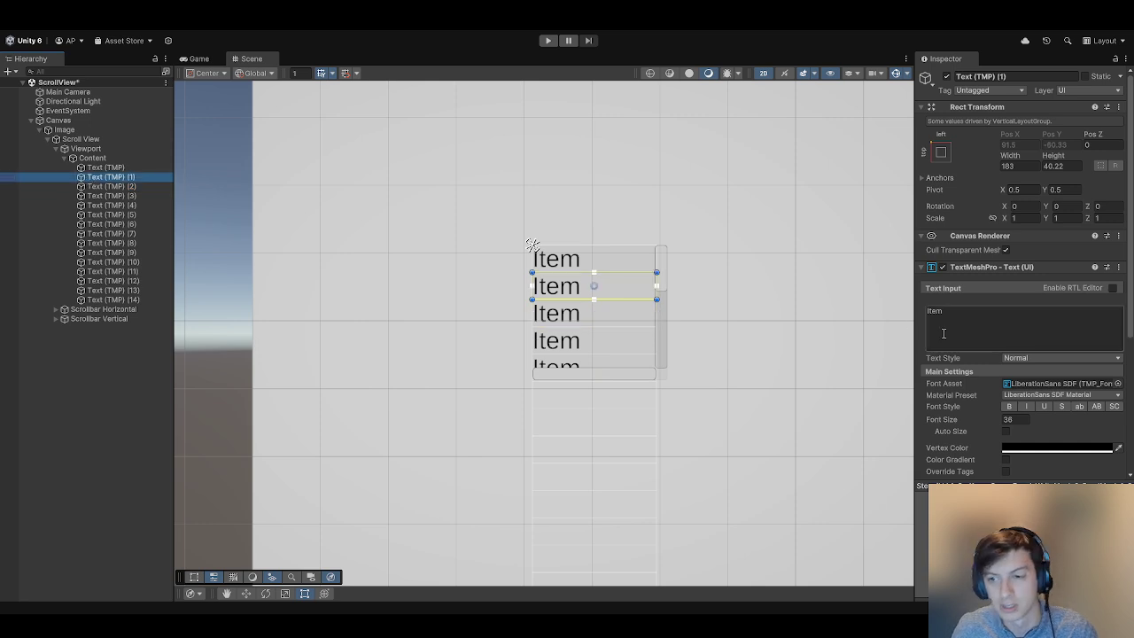
text(2)
click(53, 169)
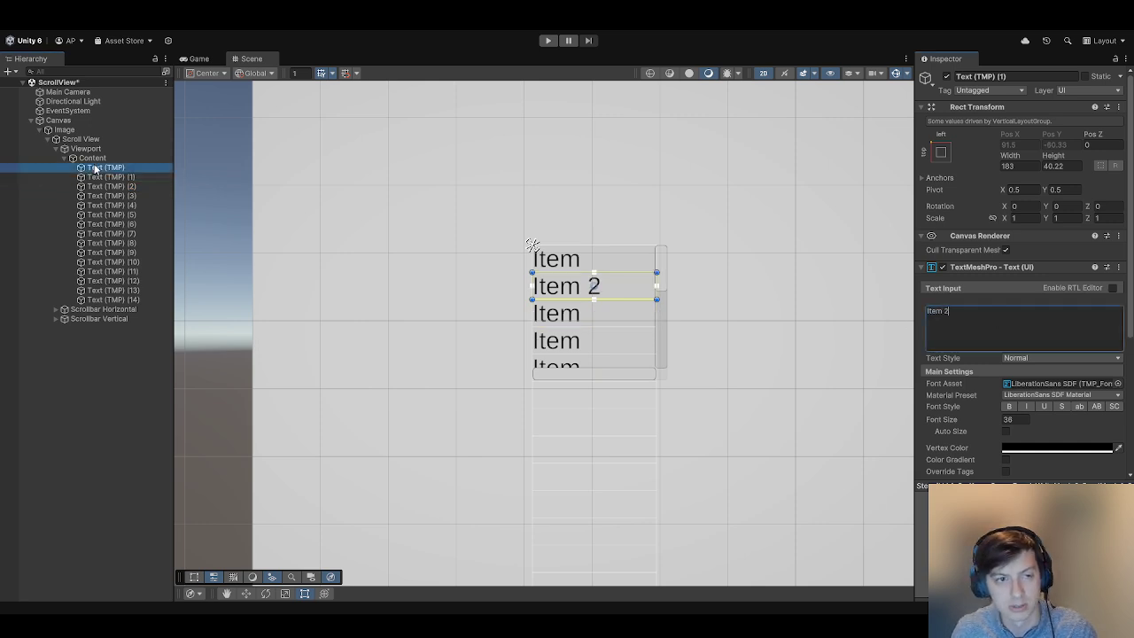
text(1)
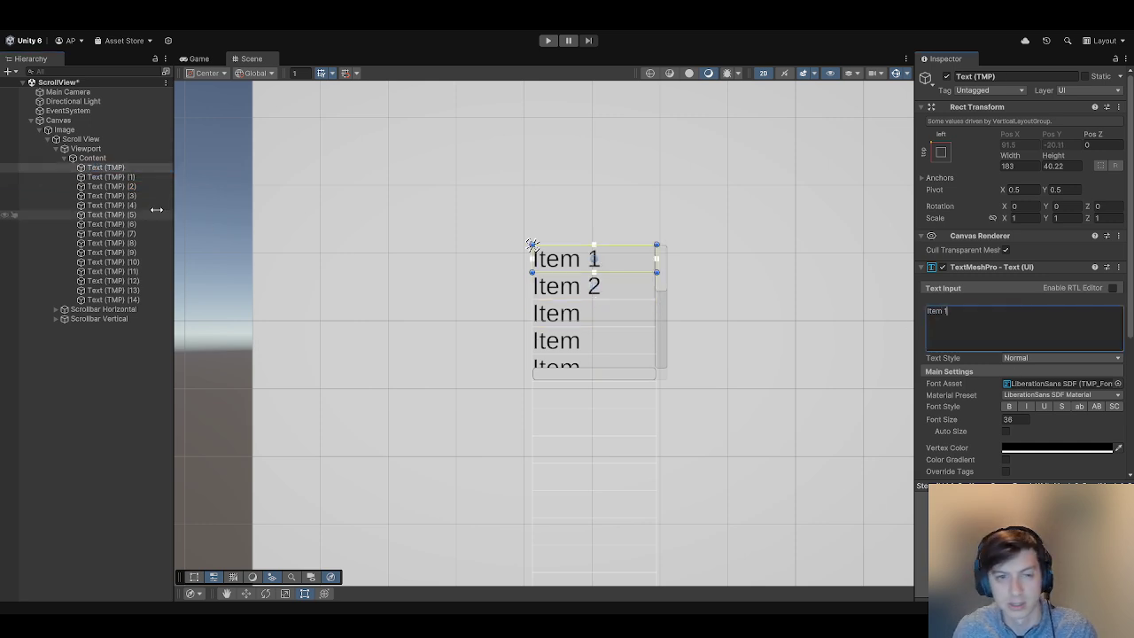
click(133, 195)
click(111, 186)
click(1009, 315)
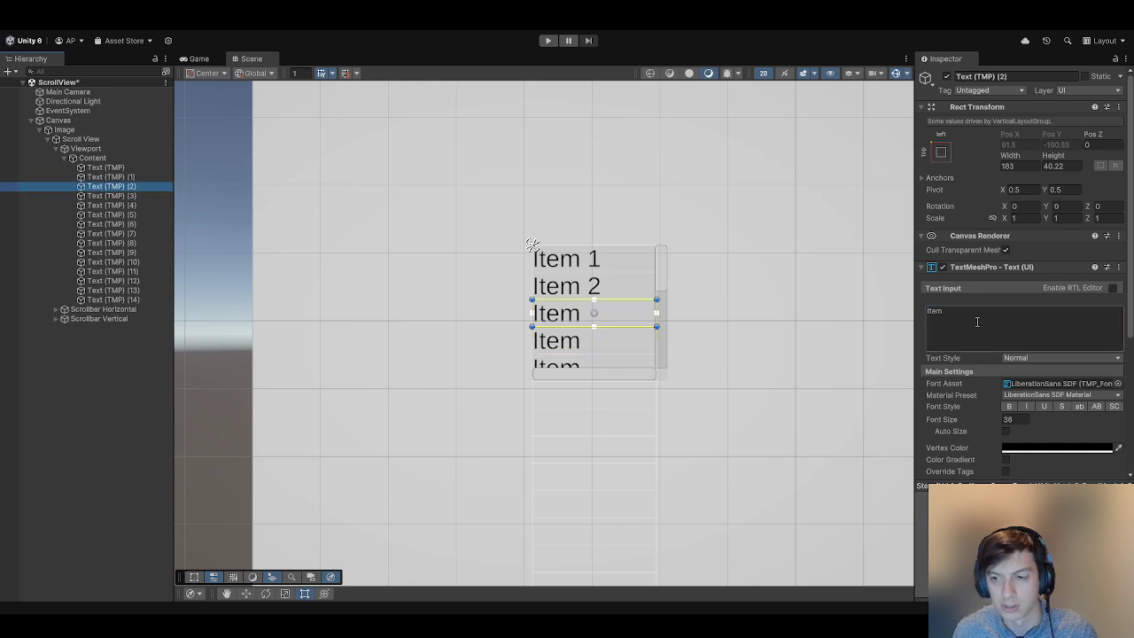
text(3)
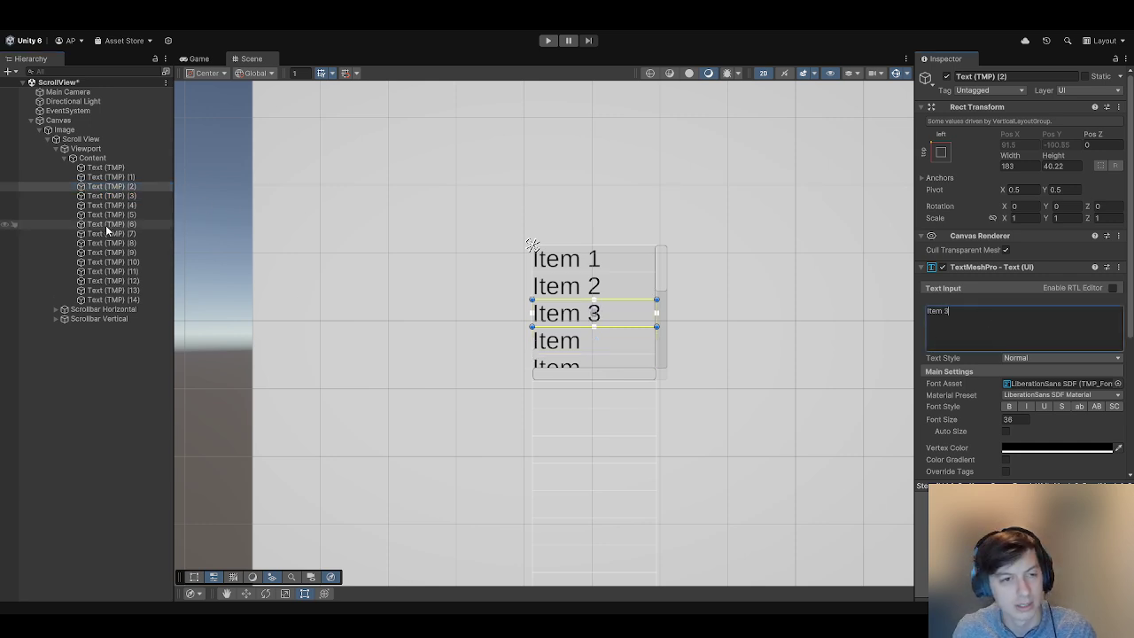
click(111, 262)
click(124, 280)
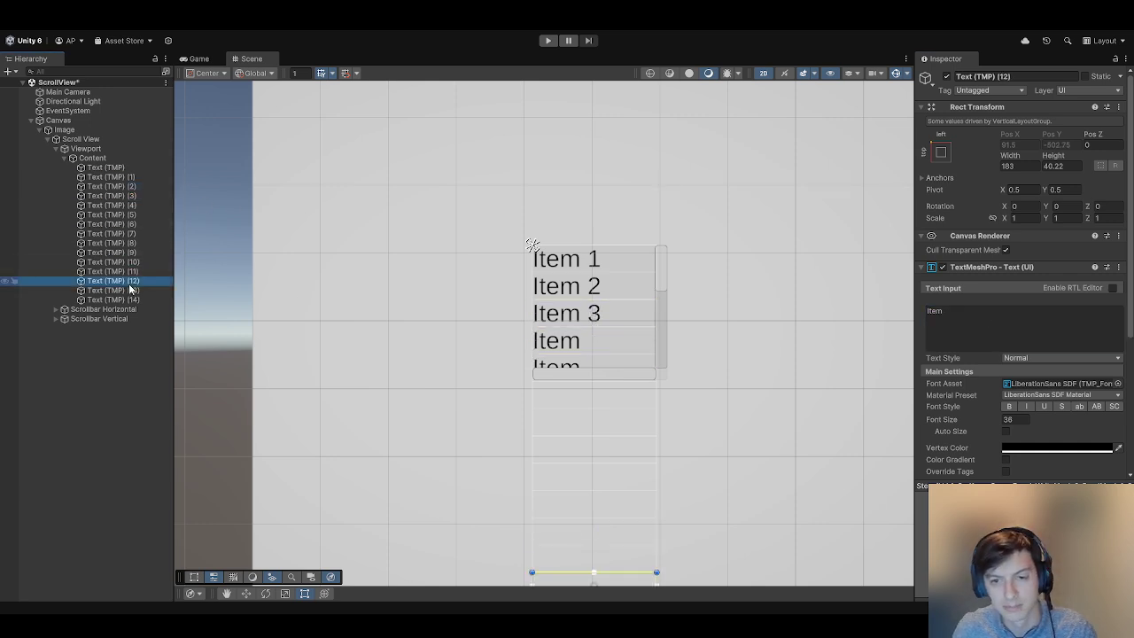
click(100, 156)
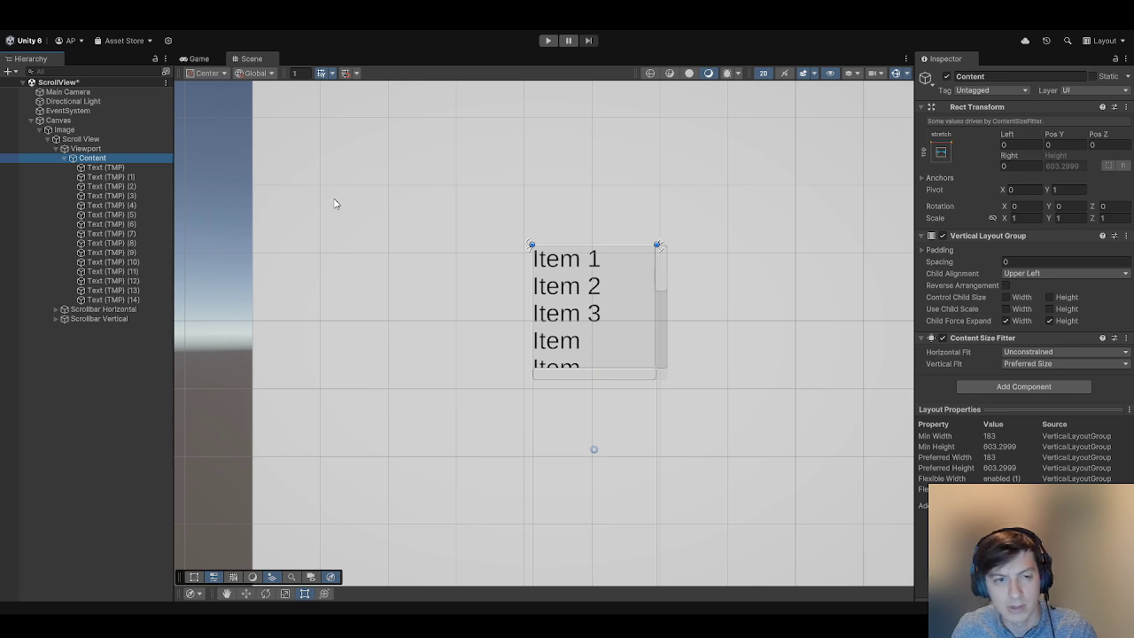
- Select all the text items under Content, from Text (TMP) through Text (TMP) (14), and set their width to 294
click(136, 166)
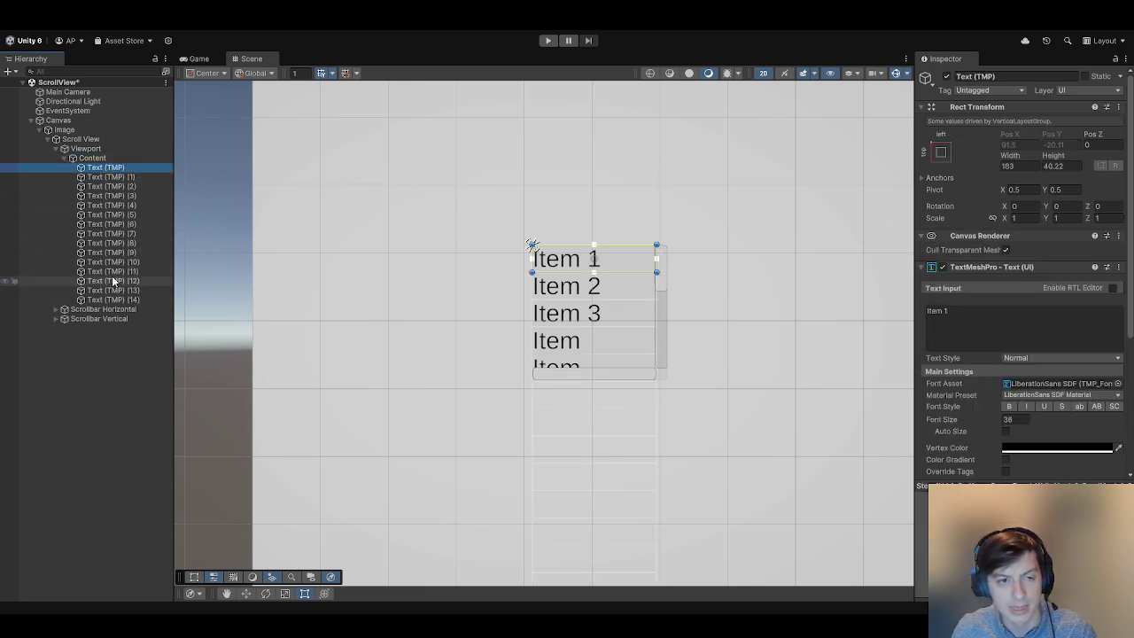
shift+click(117, 299)
drag(1010, 156, 1090, 172)
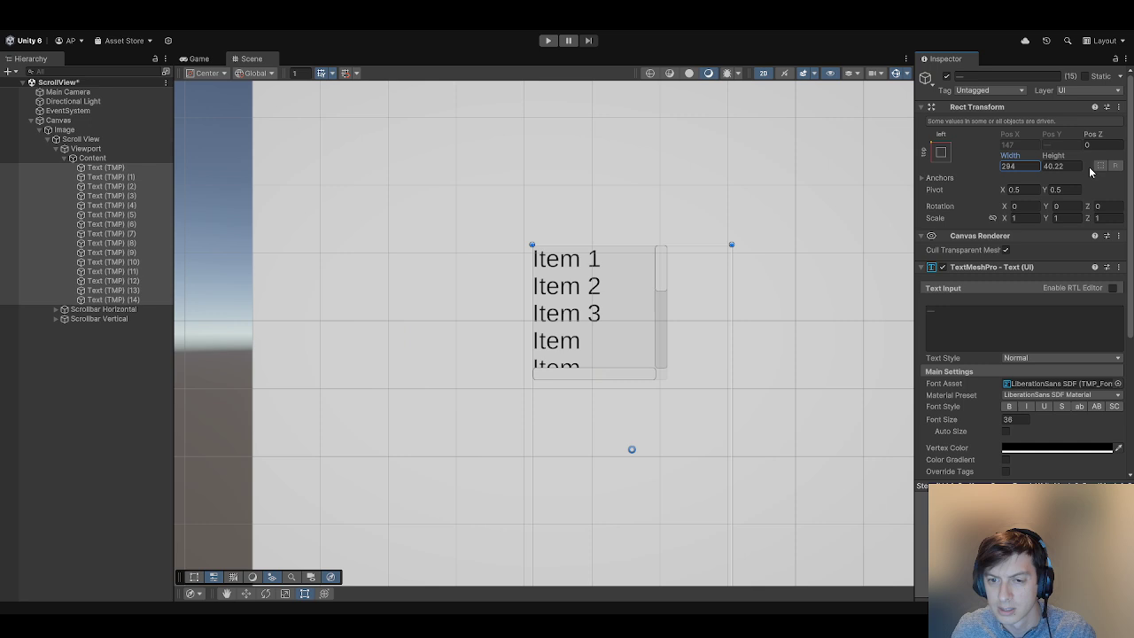
- Set the Horizontal Fit of Content's Content Size Fitter to Preferred Size and select the first text item
click(92, 158)
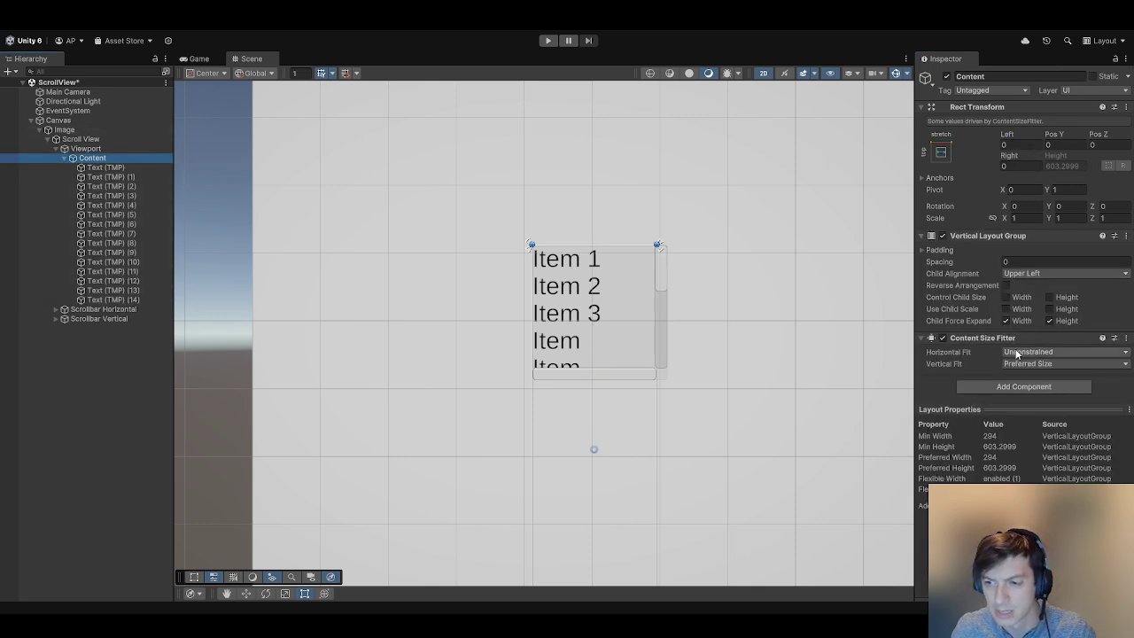
click(1027, 389)
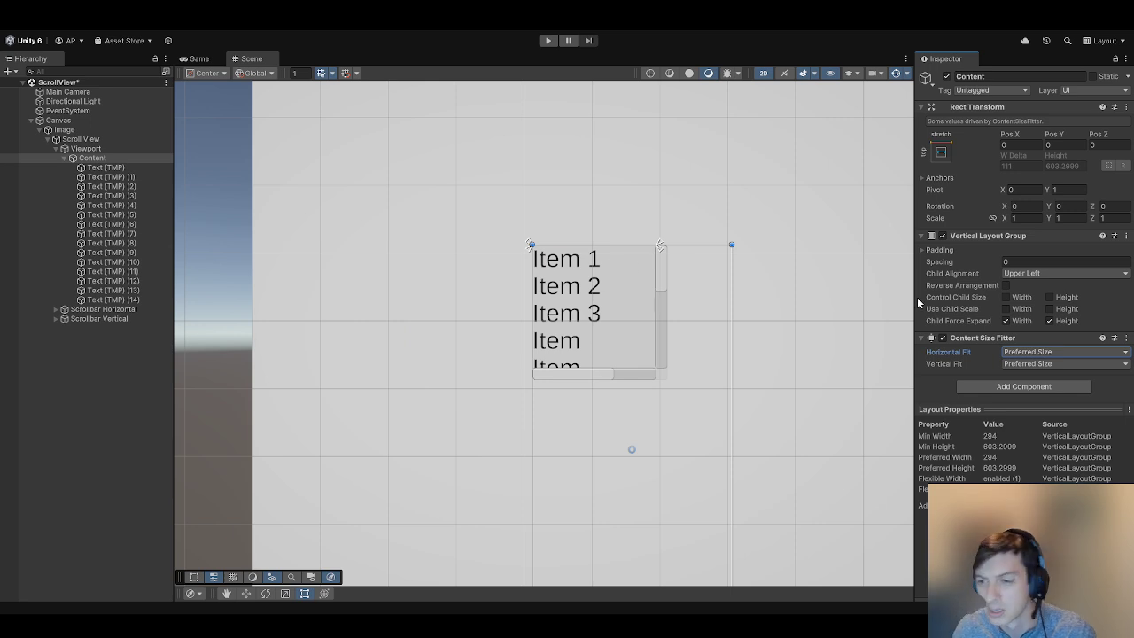
click(133, 168)
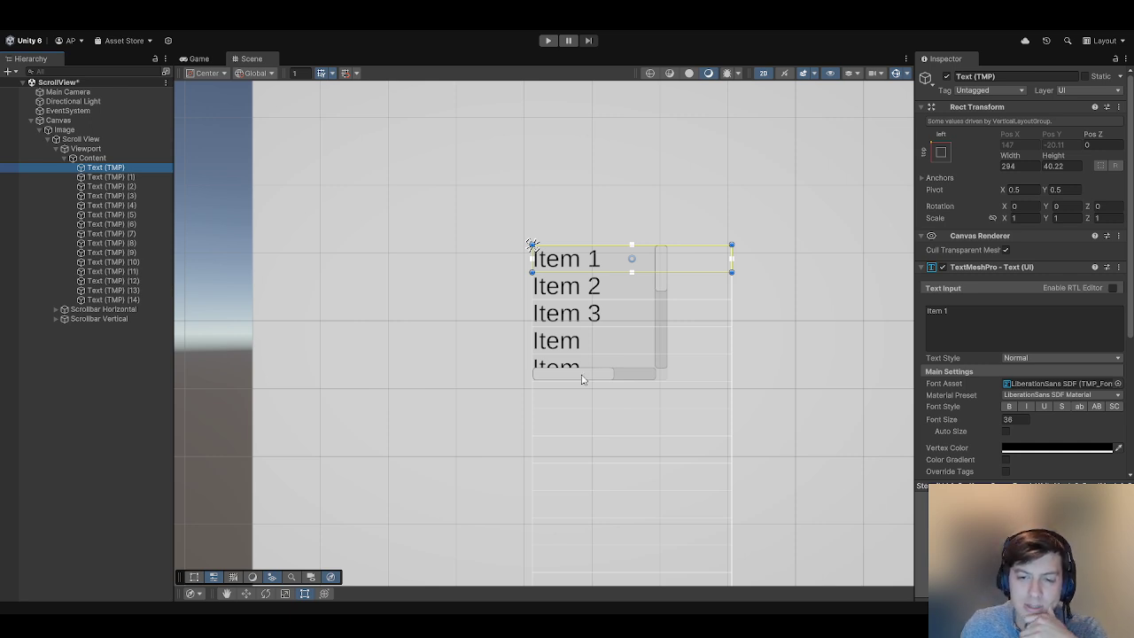
- Run the scene in play mode, test the list's horizontal scrollbar, and stop playback
click(547, 40)
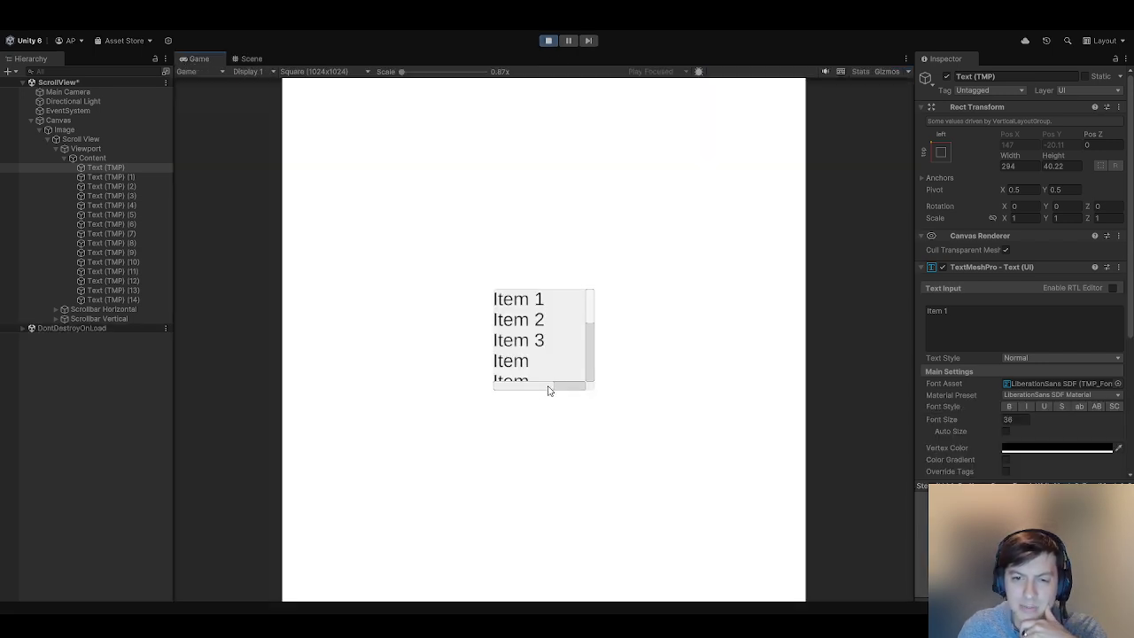
drag(534, 387, 464, 390)
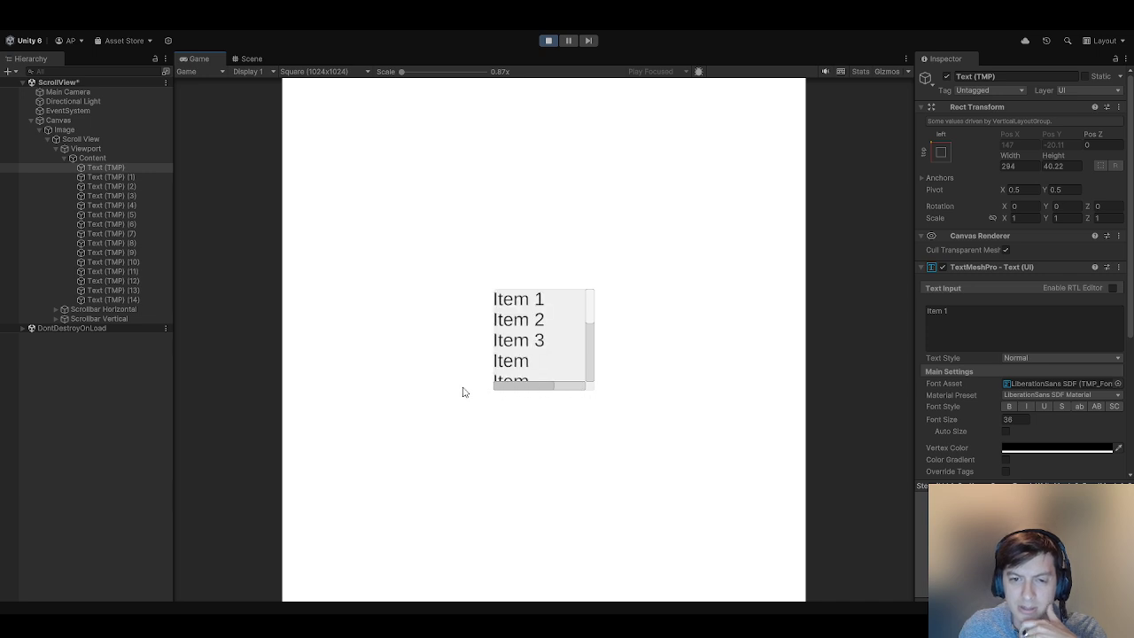
click(548, 42)
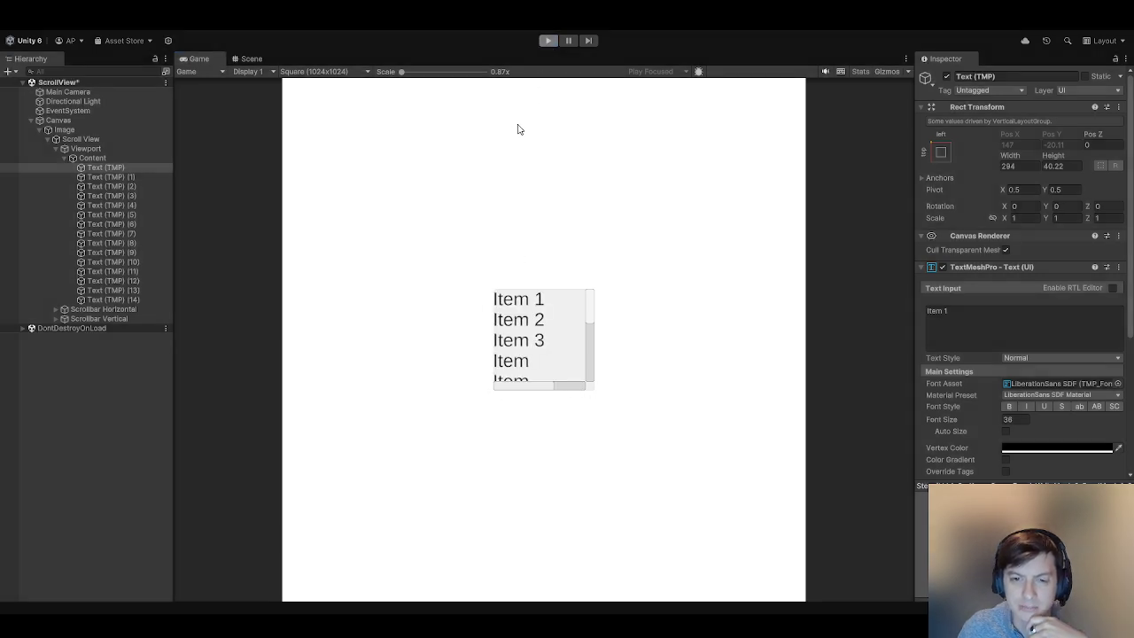
- Enable Control Child Size for width on Content's Vertical Layout Group
click(133, 159)
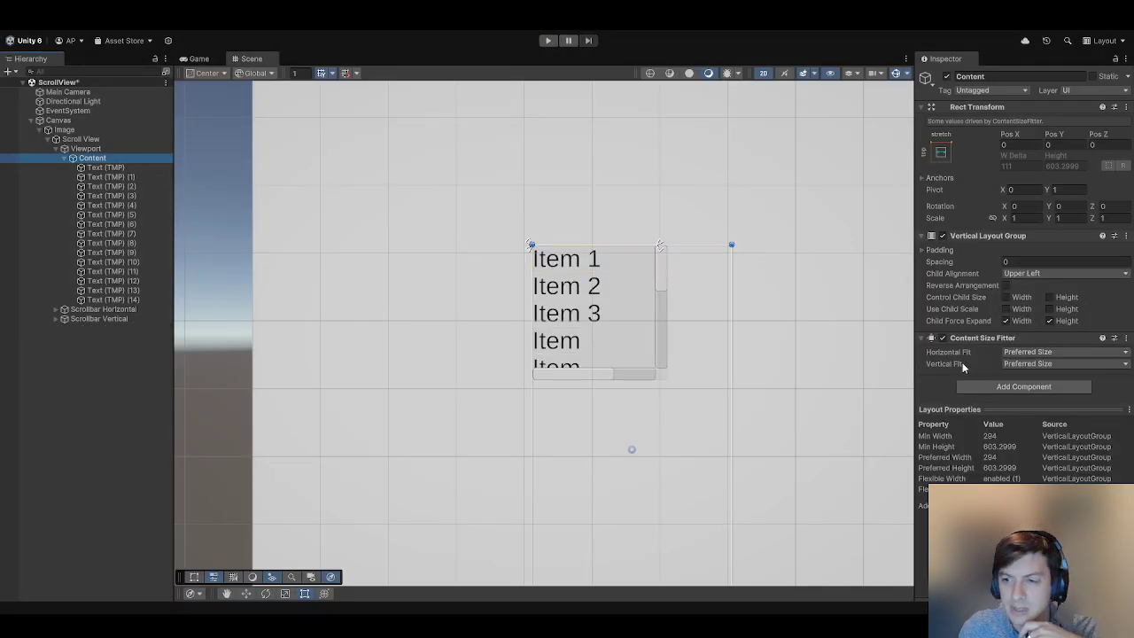
click(1006, 297)
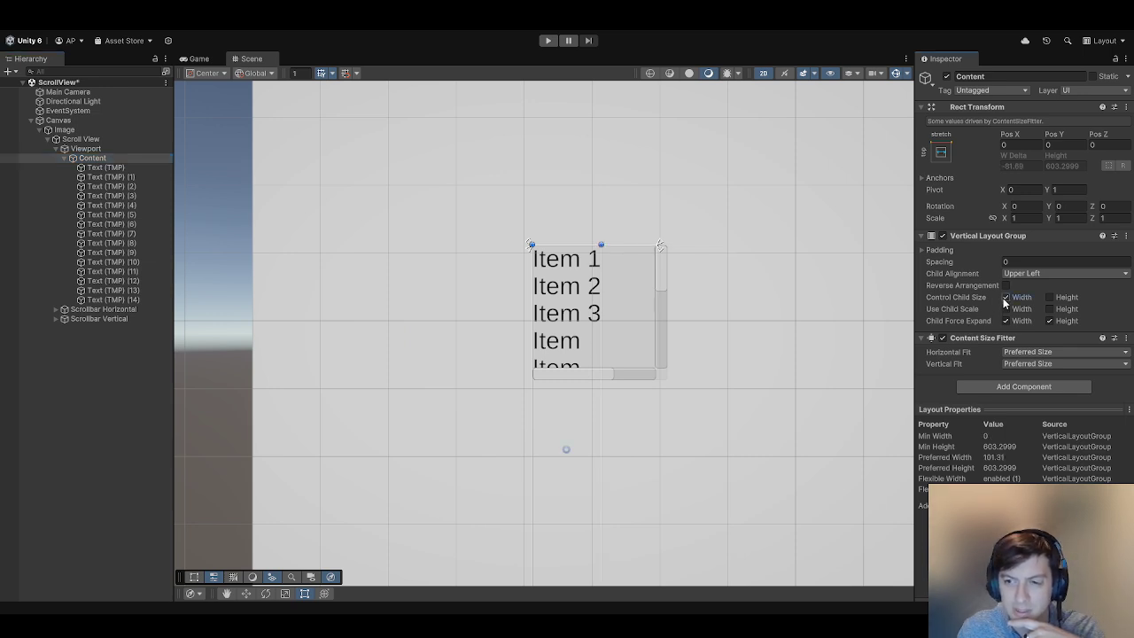
click(1005, 297)
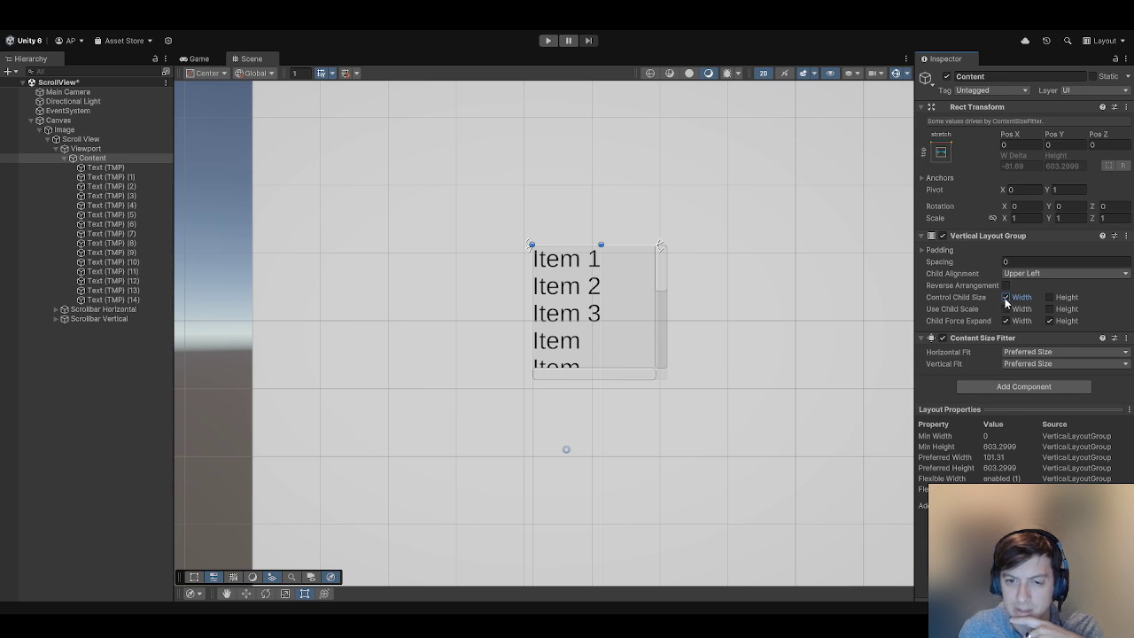